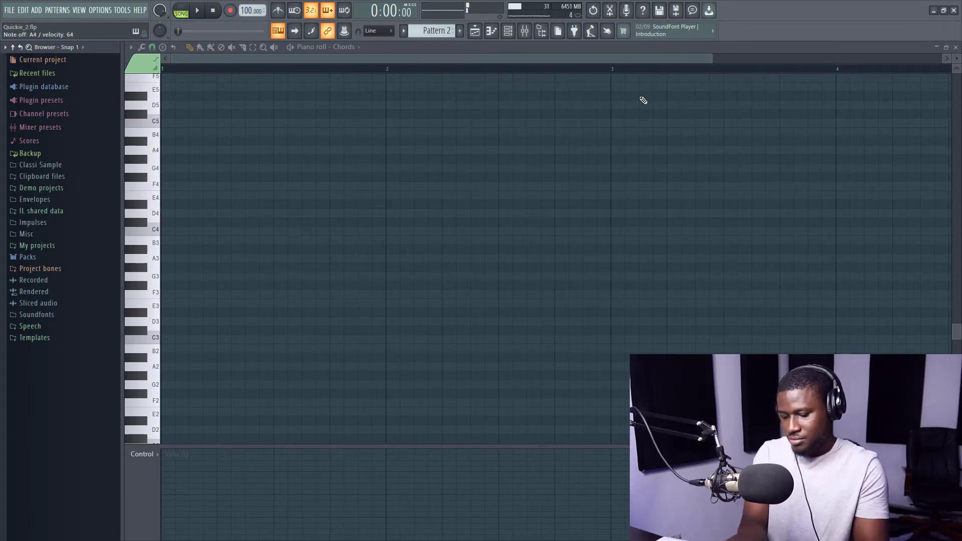
# - Place Pattern 2 on Track 4 in the playlist and record a four-bar chord progression into it
pyautogui.press('F5')
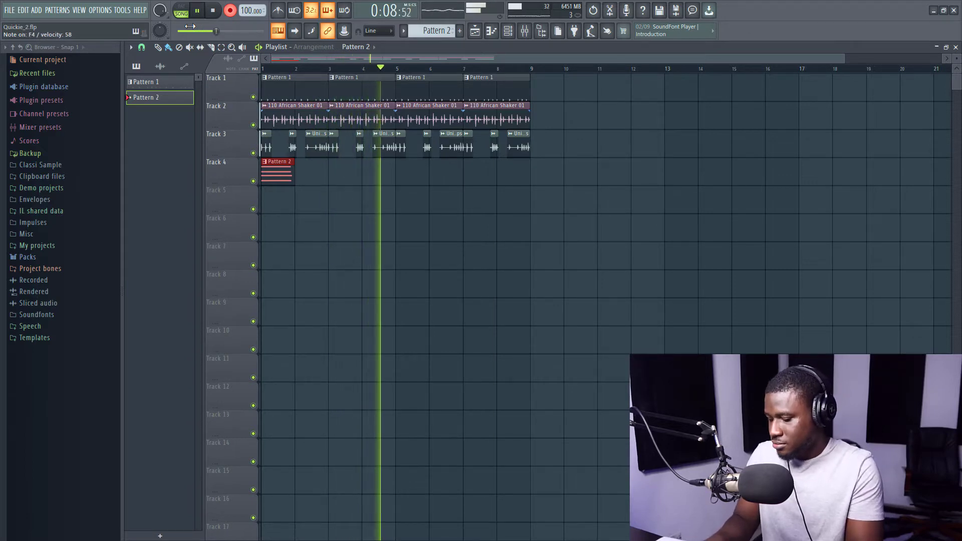
pyautogui.press('space')
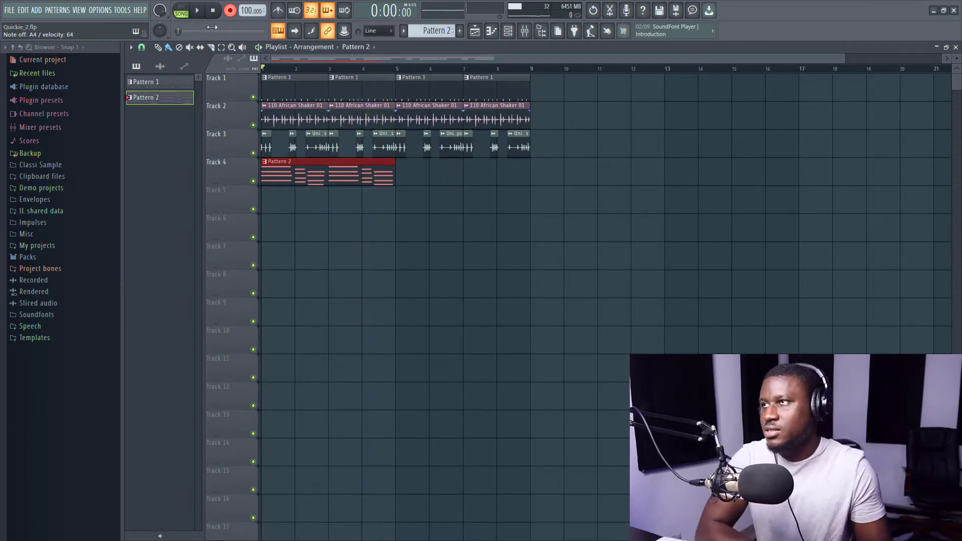
# - Open the recorded Pattern 2 chords in the piano roll, quantize the notes and play them back
pyautogui.doubleClick(272, 169)
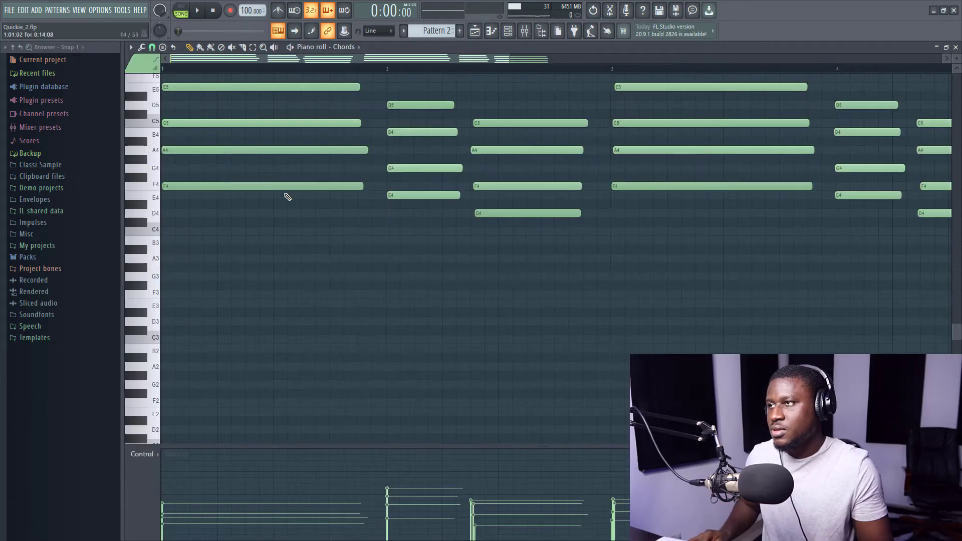
pyautogui.scroll(3, 283, 195)
pyautogui.press('space')
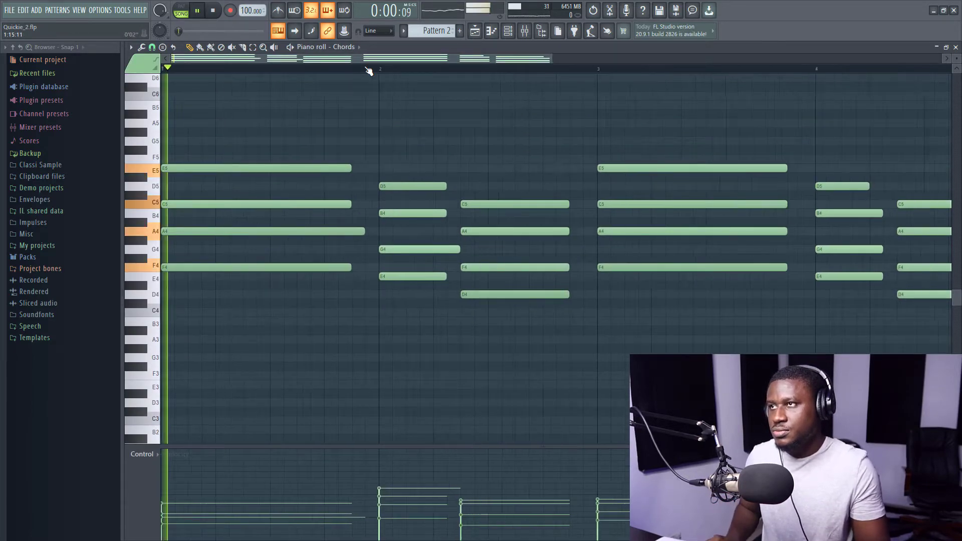
pyautogui.scroll(-4, 365, 73)
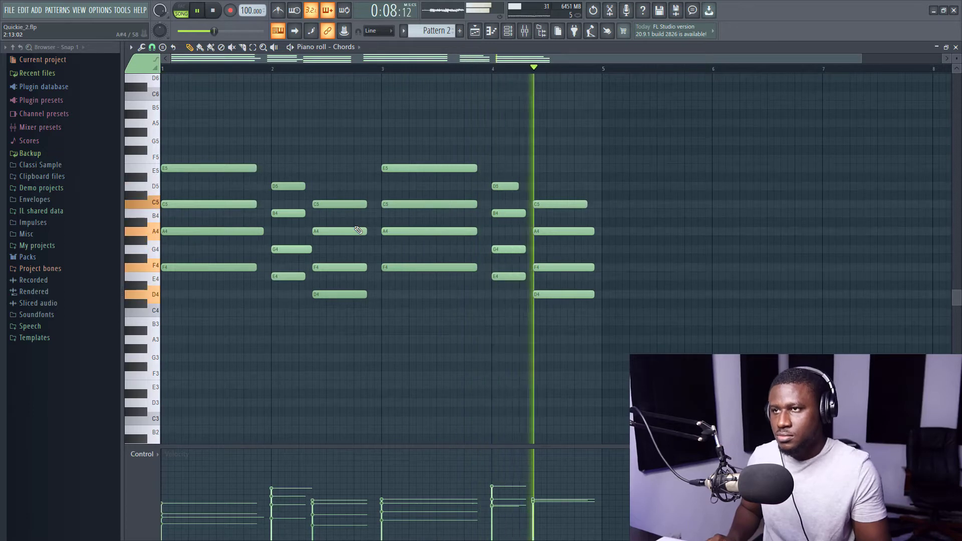
pyautogui.press('space')
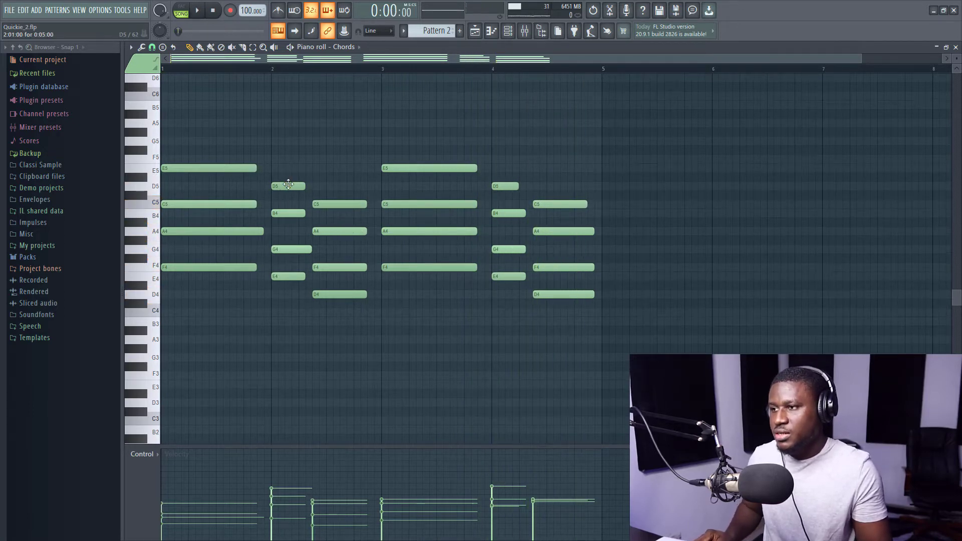
# - Scale the velocities of the four-note chord at the start of bar 2 with a 55% multiply and audition it
pyautogui.moveTo(284, 191); pyautogui.dragTo(283, 297)
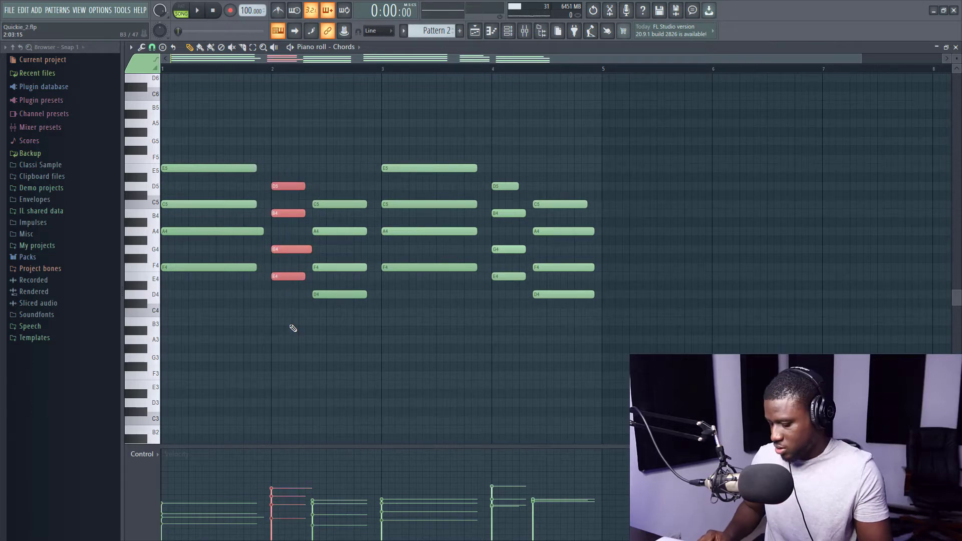
pyautogui.hotkey('alt', 'x')
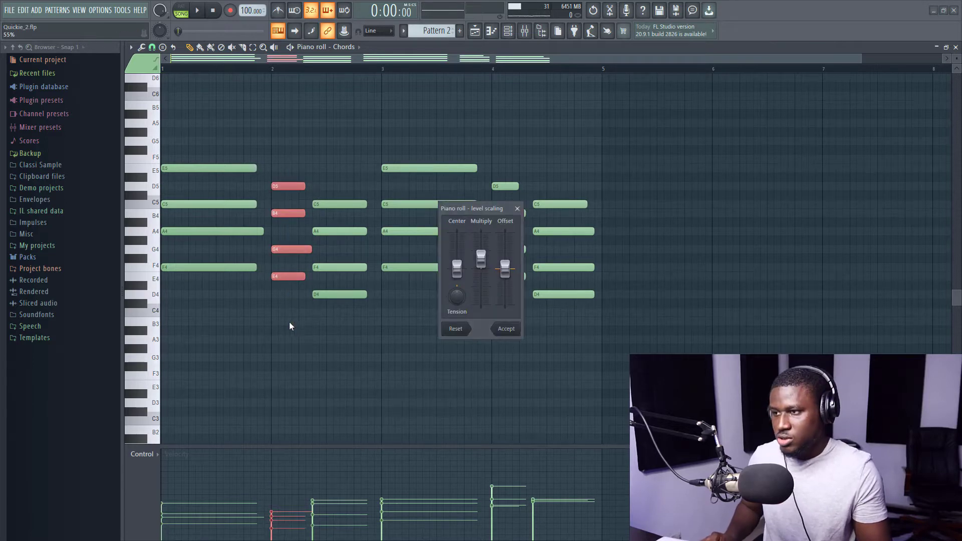
pyautogui.click(503, 333)
pyautogui.press('space')
pyautogui.rightClick(381, 371)
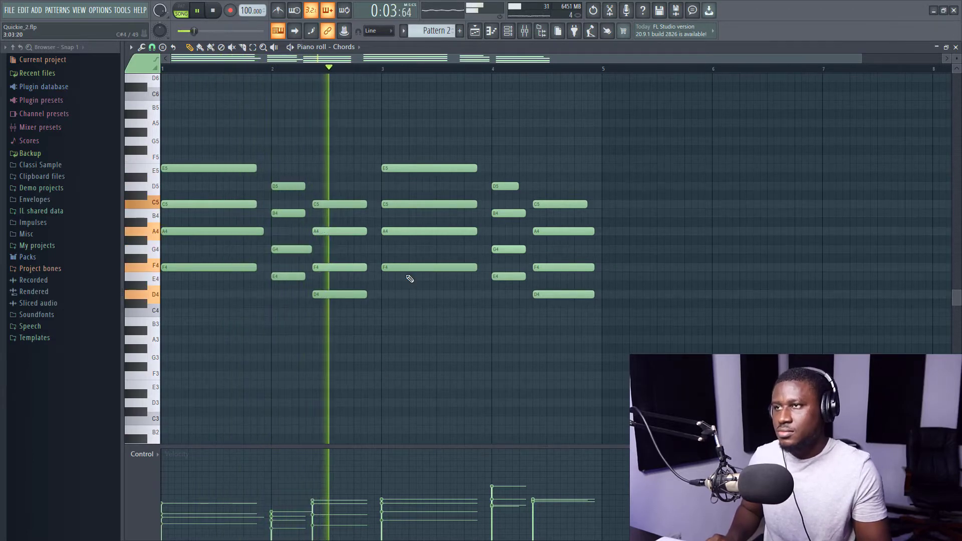
pyautogui.press('space')
# - Replace the chords in bars 3 and 4 with a copy of the chords from bars 1 and 2
pyautogui.moveTo(379, 120); pyautogui.dragTo(596, 326)
pyautogui.press('Delete')
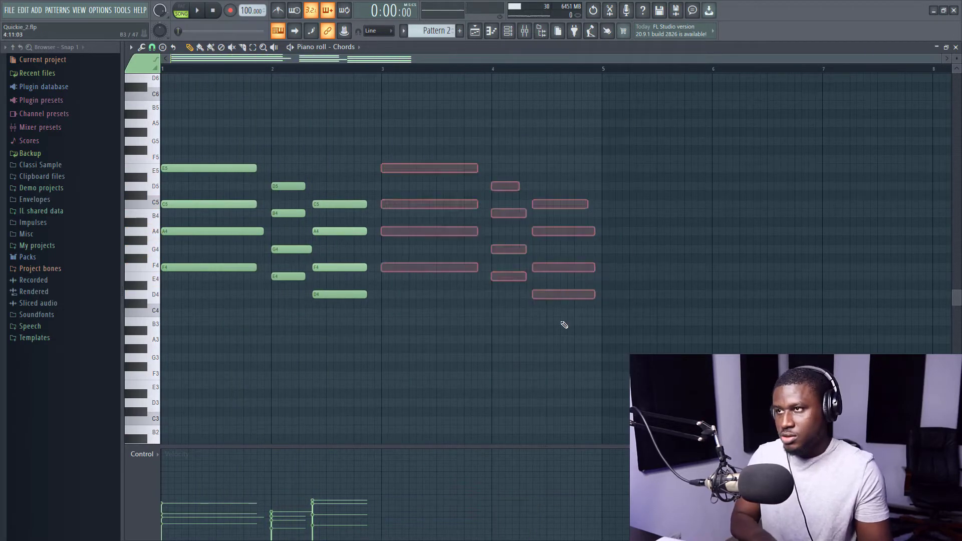
pyautogui.moveTo(402, 128); pyautogui.dragTo(100, 341)
pyautogui.keyDown('shift'); pyautogui.moveTo(186, 268); pyautogui.dragTo(405, 270); pyautogui.keyUp('shift')
pyautogui.press('space')
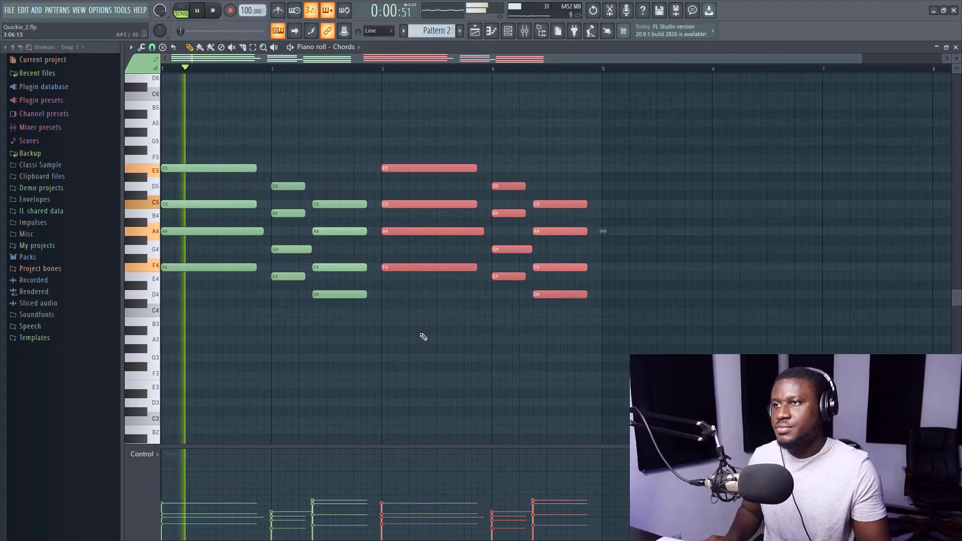
# - Return to the playlist and render Pattern 2 to audio, replacing its clip on Track 4
pyautogui.click(475, 31)
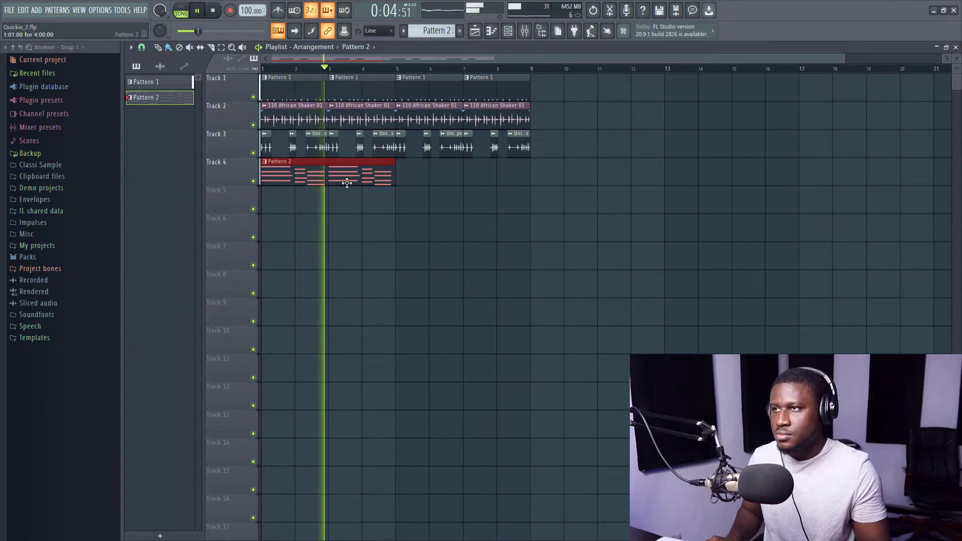
pyautogui.press('space')
pyautogui.rightClick(176, 96)
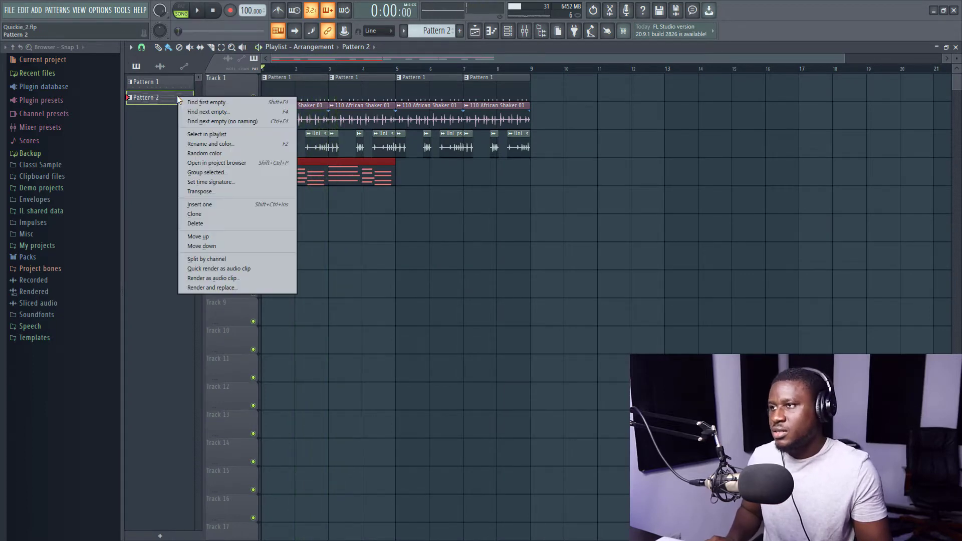
pyautogui.click(233, 285)
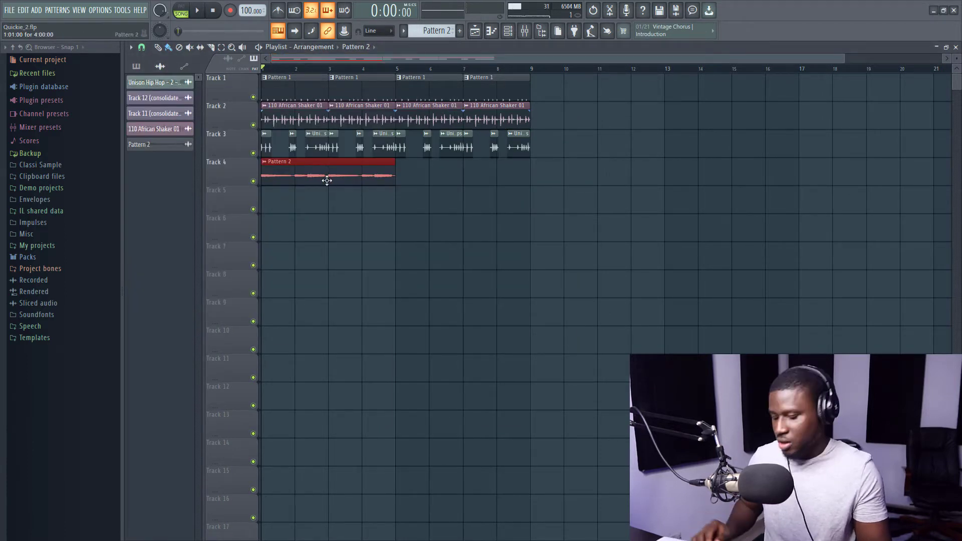
# - Duplicate the Pattern 2 audio clip to fill bars 5 to 8 on Track 4 and listen to the arrangement
pyautogui.hotkey('ctrl', 'b')
pyautogui.press('space')
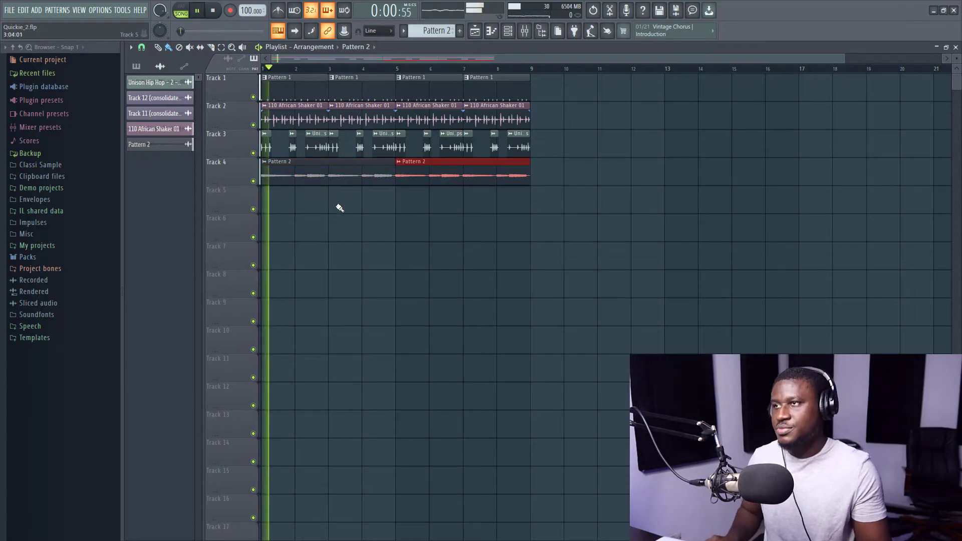
pyautogui.keyDown('ctrl'); pyautogui.click(351, 232); pyautogui.keyUp('ctrl')
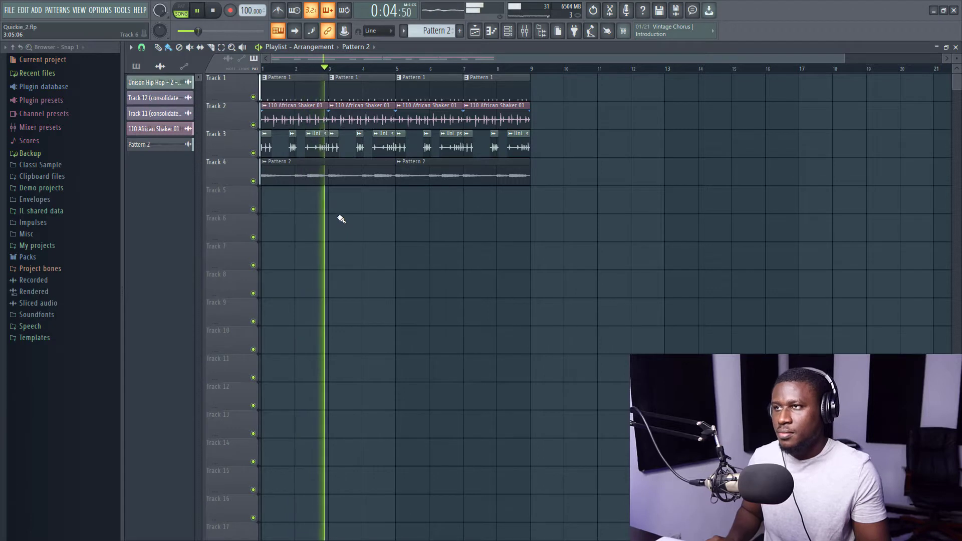
pyautogui.press('space')
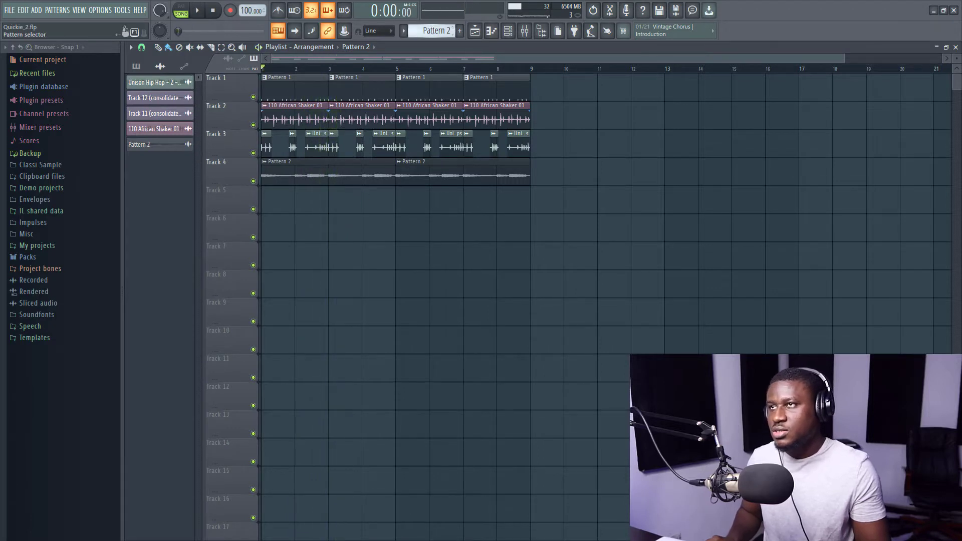
# - Create the empty Pattern 3 and place it at bar 1 on Track 5
pyautogui.click(436, 30)
pyautogui.click(528, 36)
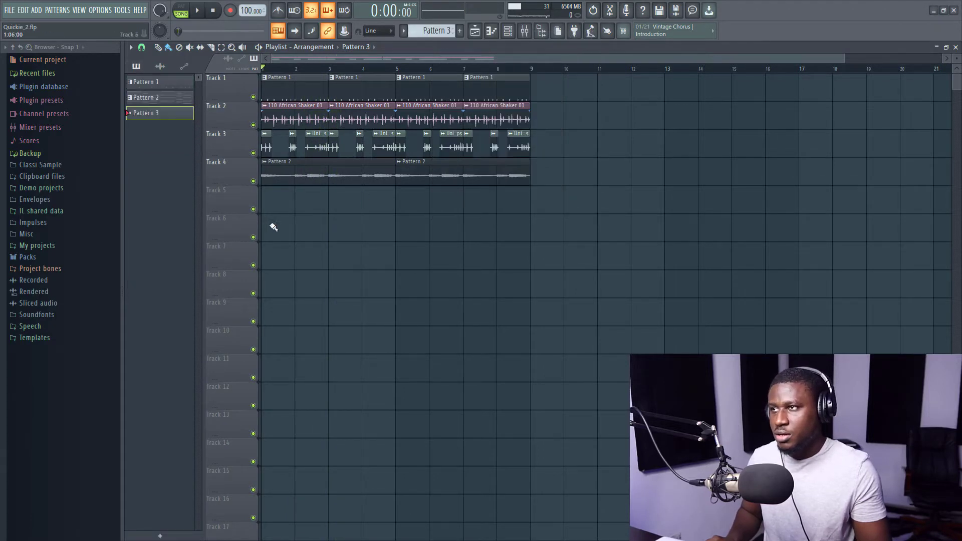
pyautogui.click(276, 200)
# - Show all channels in the channel rack and select the Lead melody instrument, using the Mellotron V preset Kid Dukes
pyautogui.press('F6')
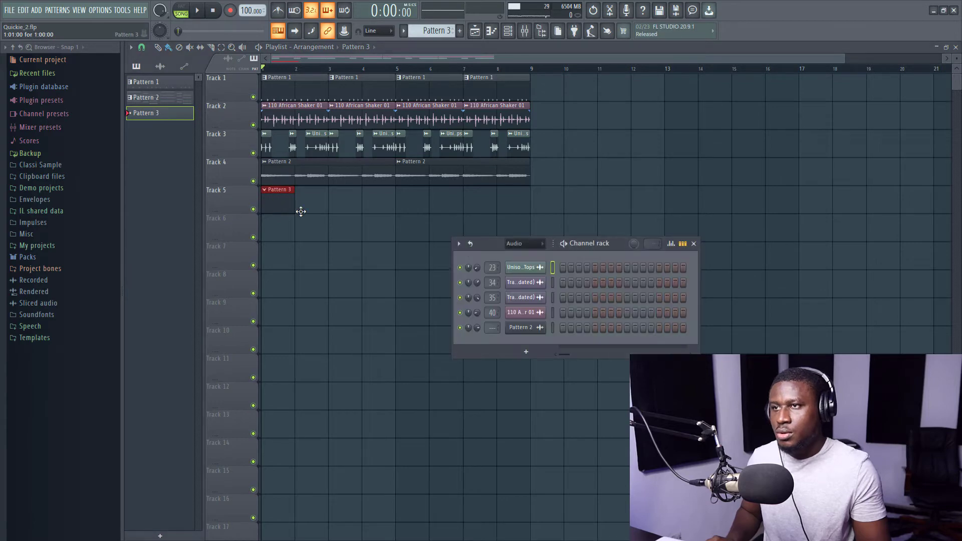
pyautogui.click(512, 247)
pyautogui.click(515, 254)
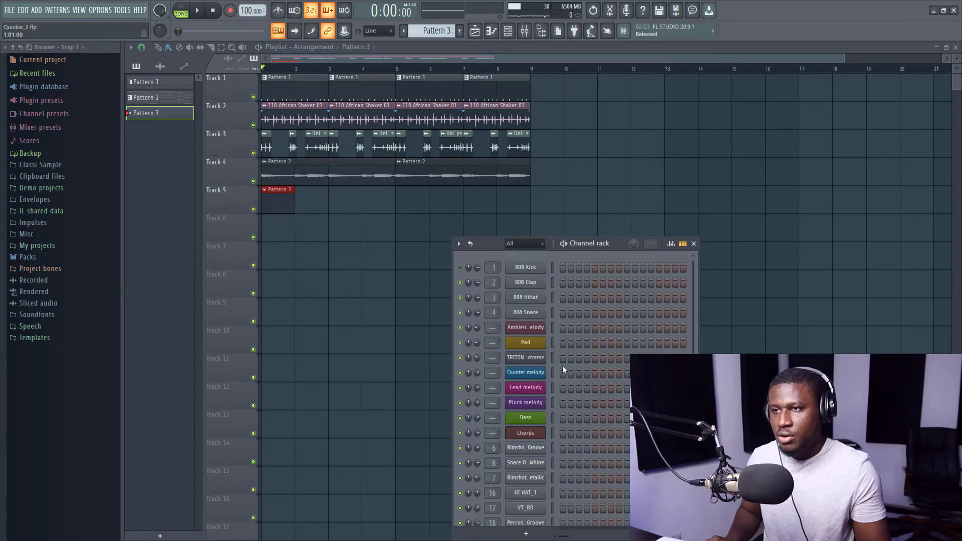
pyautogui.click(528, 387)
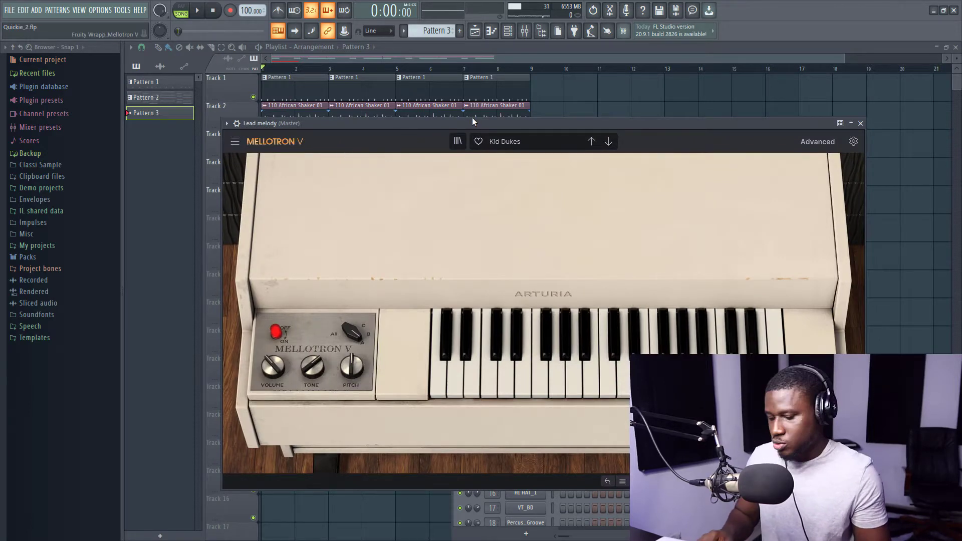
pyautogui.click(411, 58)
# - Rehearse the lead melody over the arrangement and record two bars of it into Pattern 3
pyautogui.press('space')
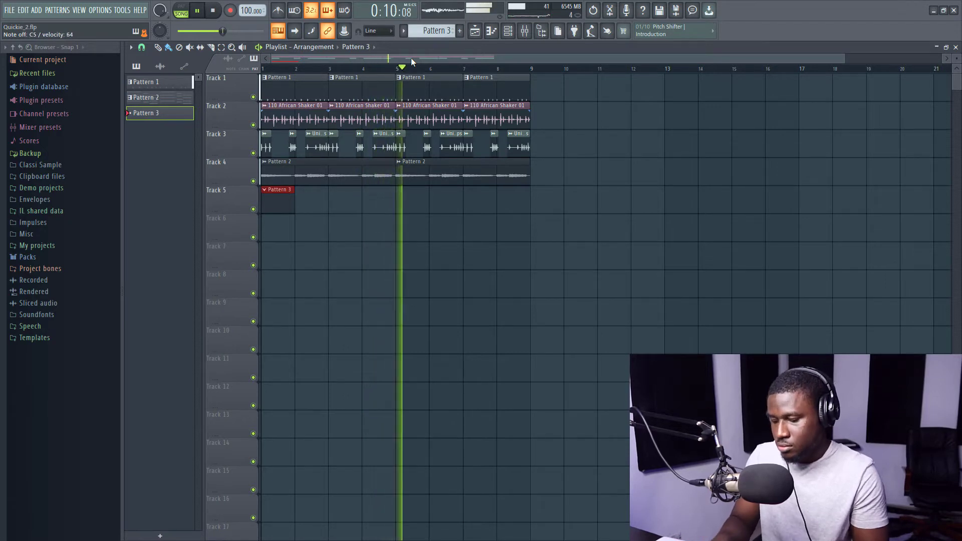
pyautogui.press('space')
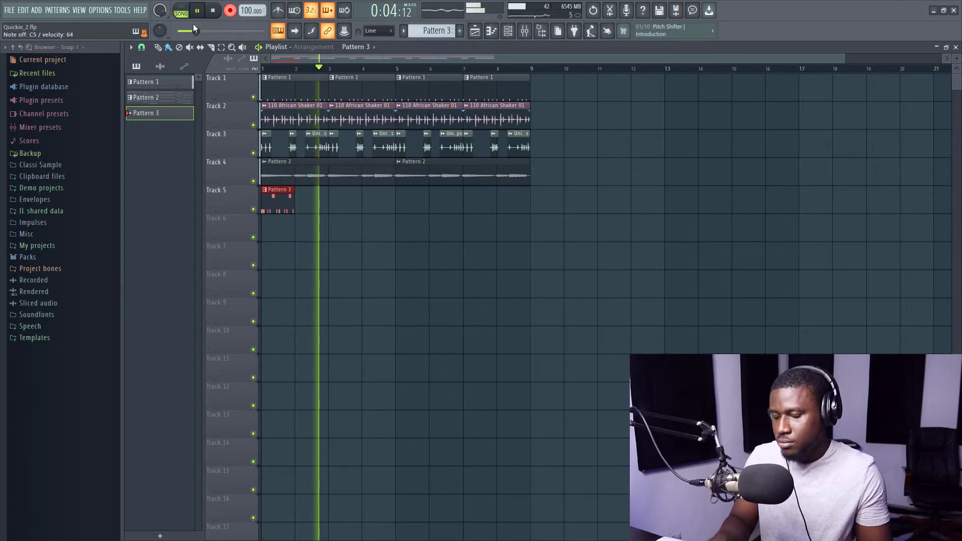
pyautogui.press('space')
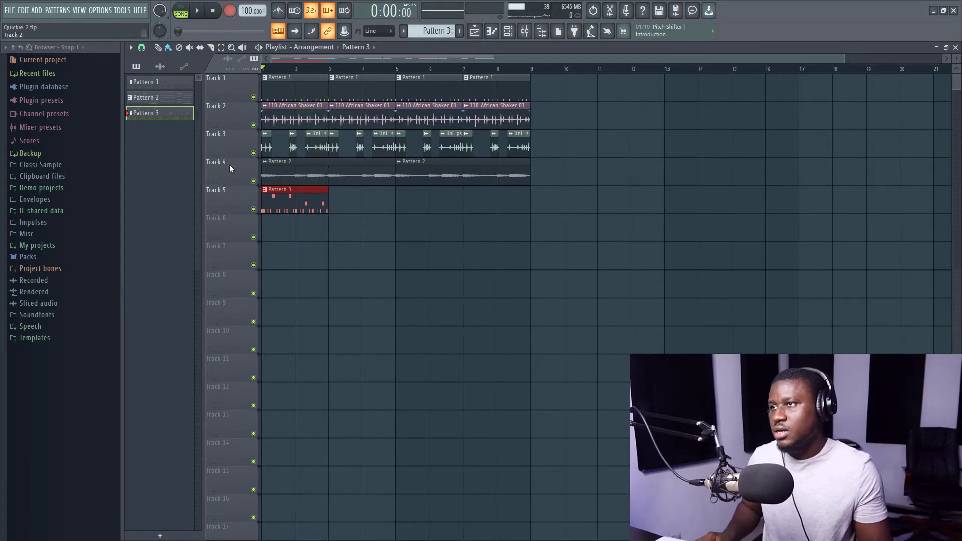
# - Open the recorded lead melody of Pattern 3 in the piano roll and play it back
pyautogui.doubleClick(274, 202)
pyautogui.press('space')
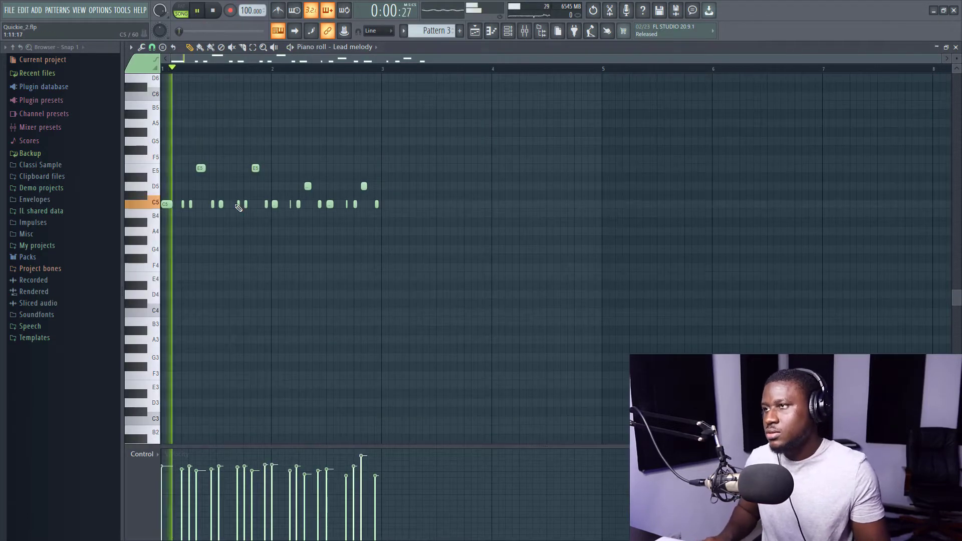
pyautogui.scroll(3, 170, 71)
pyautogui.press('space')
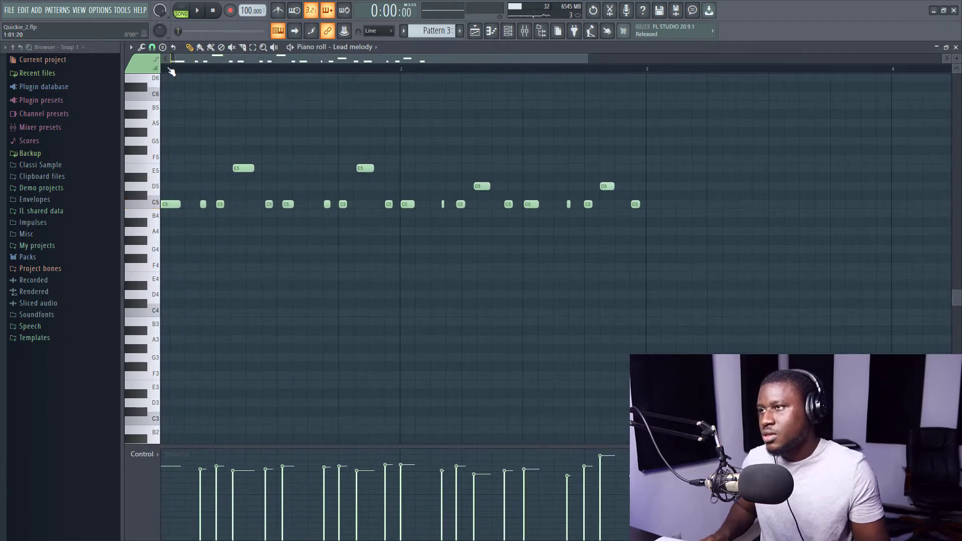
# - Try quick quantizing the lead melody notes at the current snap setting, play the result and undo it
pyautogui.hotkey('ctrl', 'q')
pyautogui.press('space')
pyautogui.press('space')
pyautogui.hotkey('ctrl', 'z')
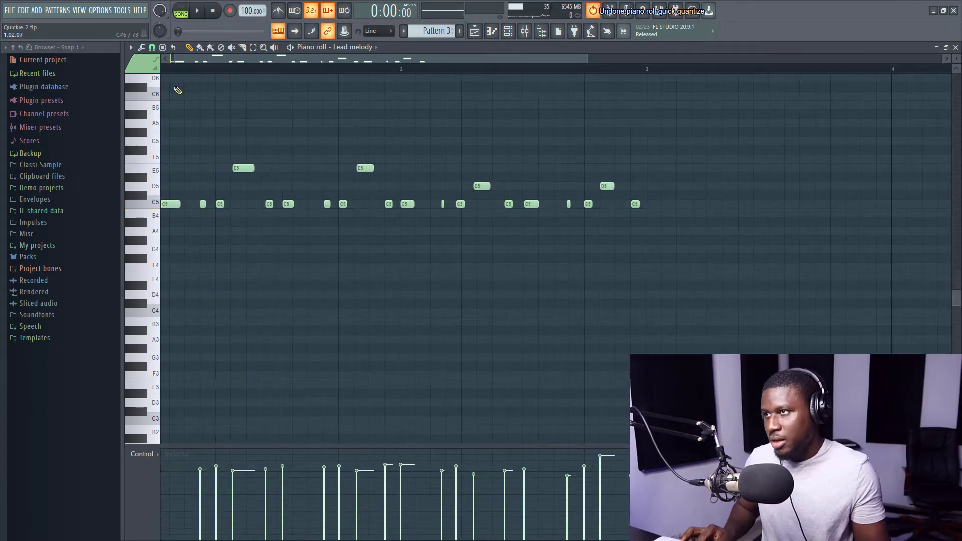
# - Set the piano roll snap to 1/4 step and quantize the lead melody notes to that grid
pyautogui.click(152, 47)
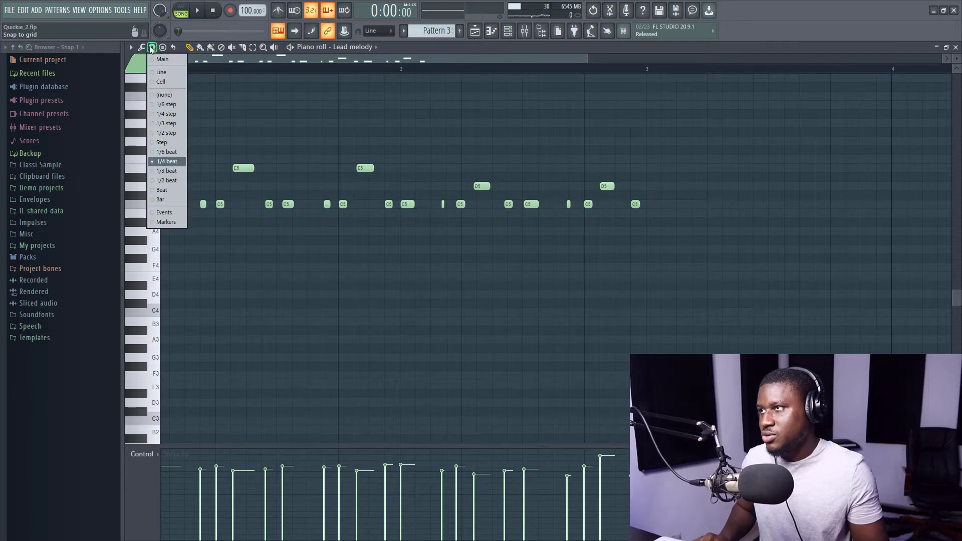
pyautogui.click(166, 114)
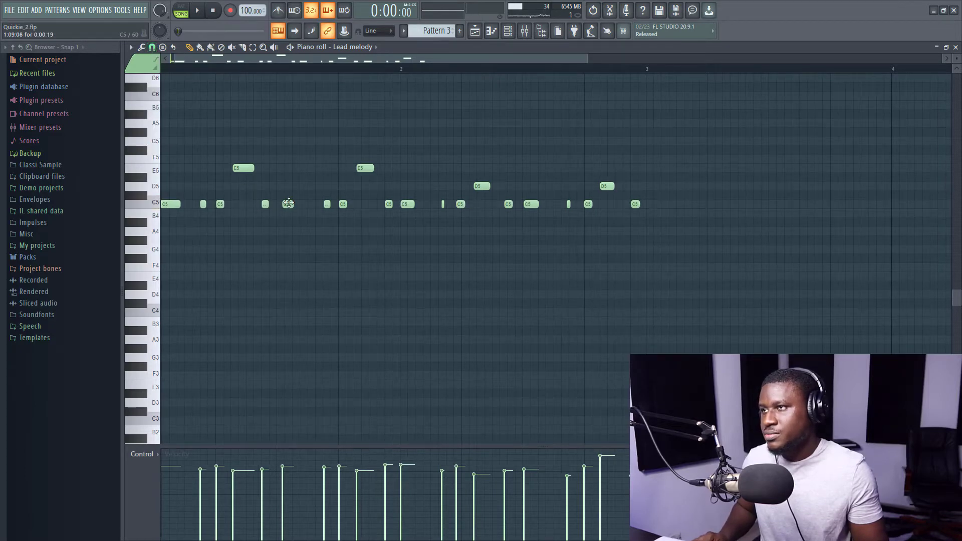
pyautogui.press('space')
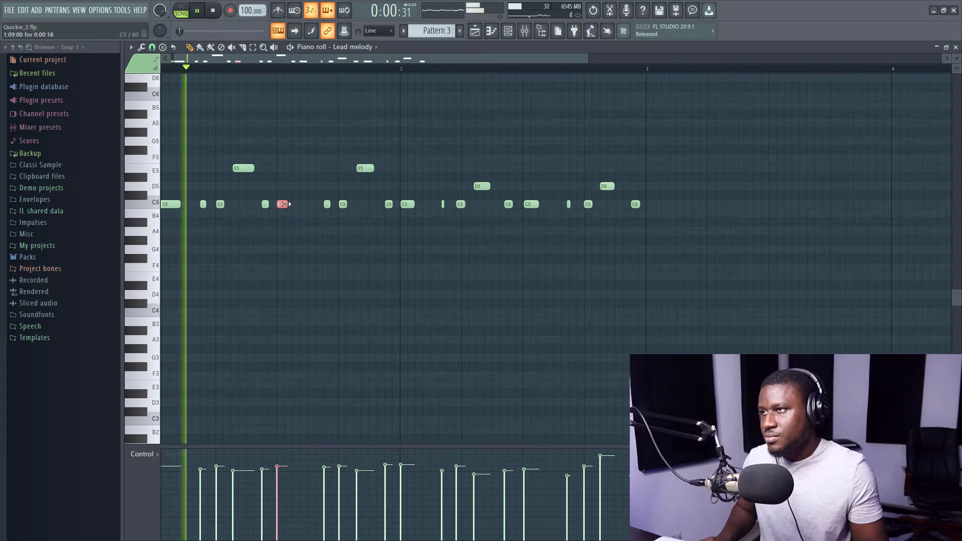
pyautogui.moveTo(244, 166); pyautogui.dragTo(243, 181)
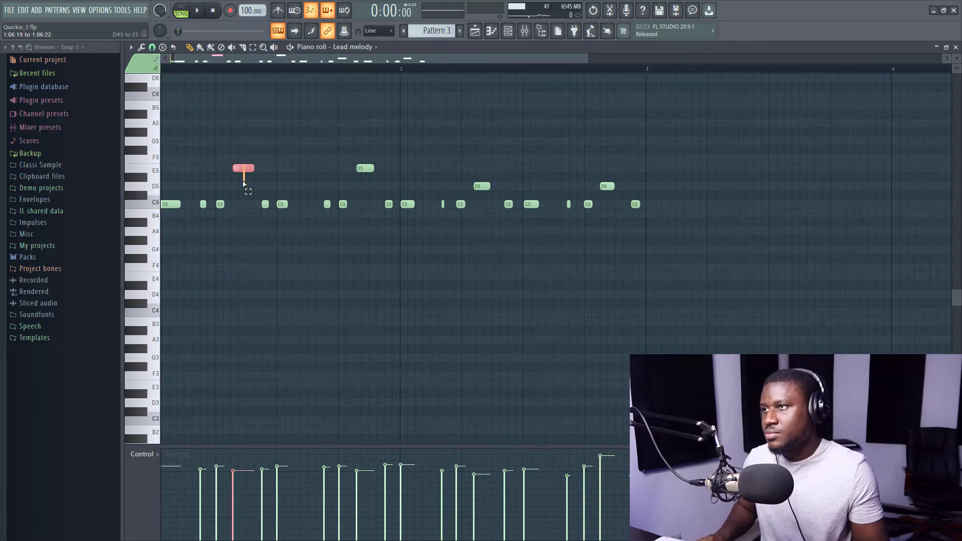
pyautogui.hotkey('ctrl', 'q')
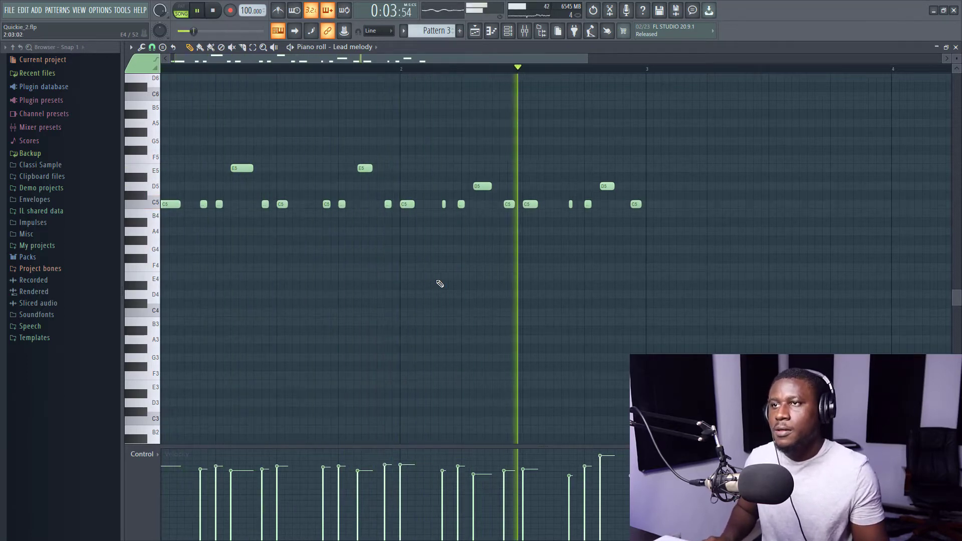
# - Stop playback and nudge the first D5 note in bar 2 and the C5 note after it slightly later
pyautogui.press('space')
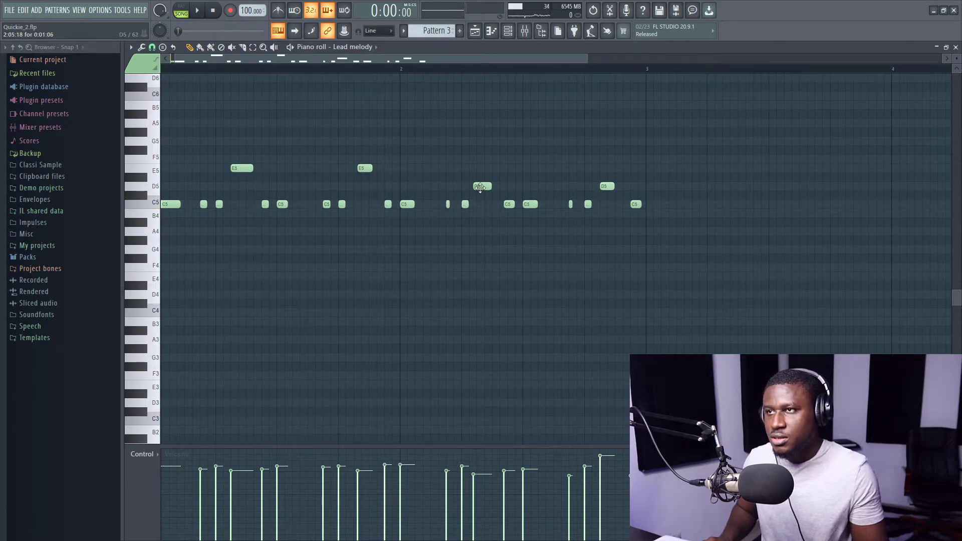
pyautogui.moveTo(480, 187); pyautogui.dragTo(485, 187)
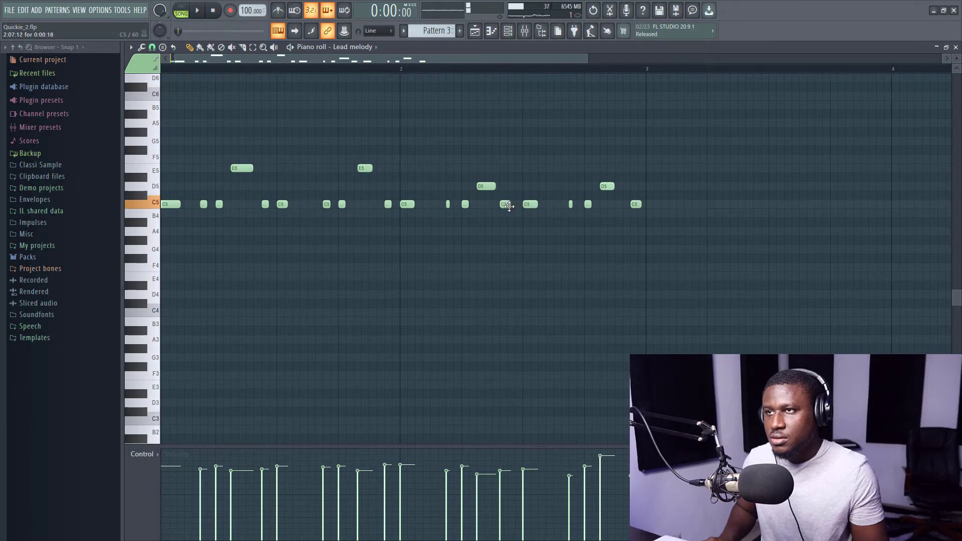
pyautogui.moveTo(504, 205); pyautogui.dragTo(509, 205)
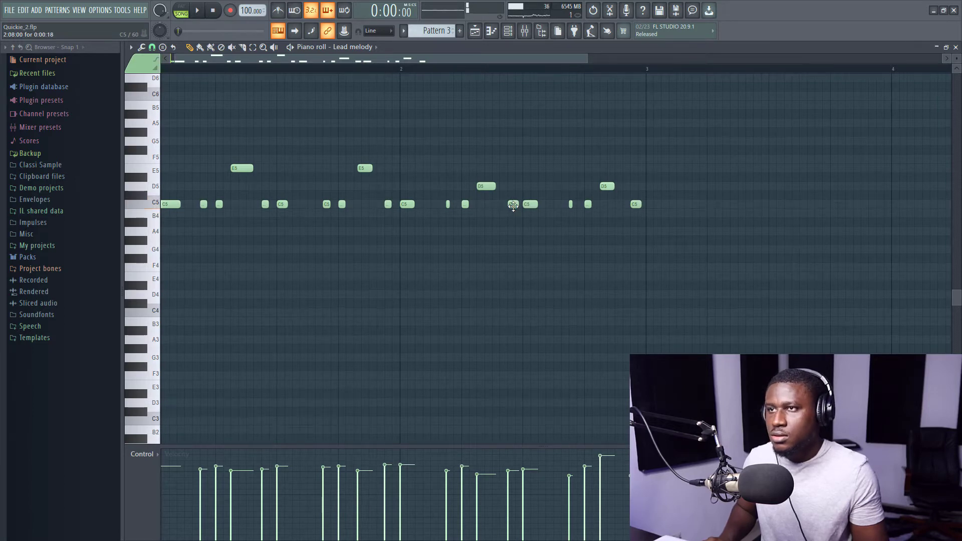
# - Transpose the lead melody notes up one octave and play the result
pyautogui.press('space')
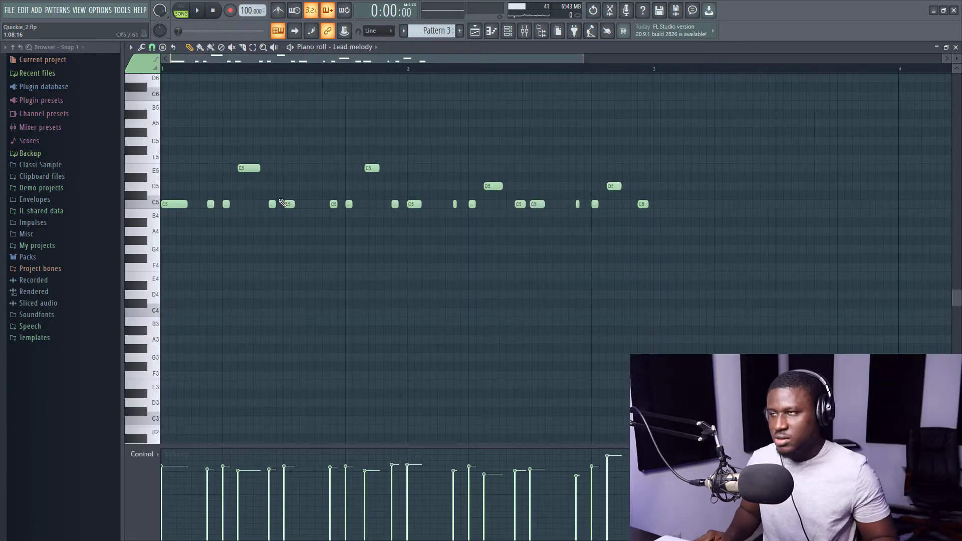
pyautogui.hotkey('ctrl', 'Up')
pyautogui.press('space')
pyautogui.scroll(3, 307, 220)
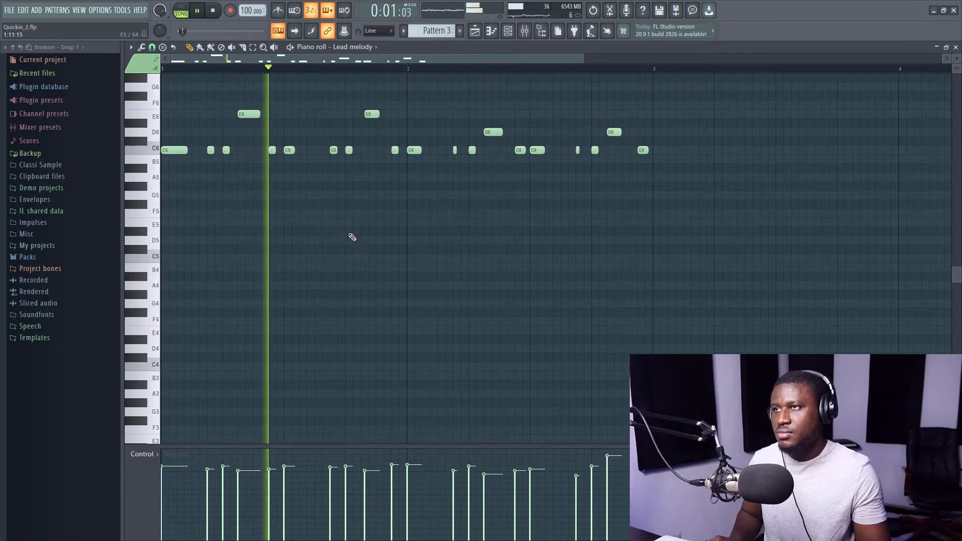
# - Stop playback, return to the playlist, and render and replace Pattern 3 with an audio clip
pyautogui.click(474, 30)
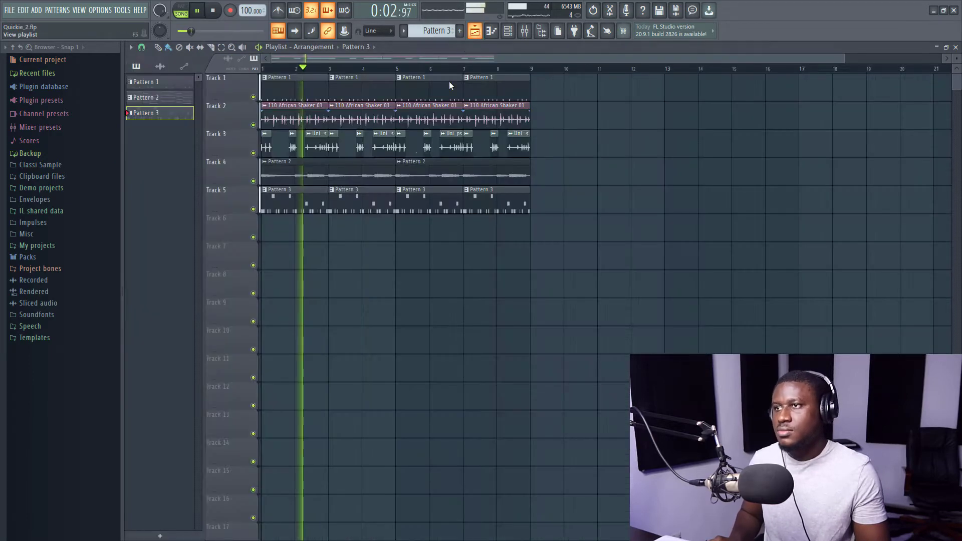
pyautogui.press('space')
pyautogui.rightClick(173, 115)
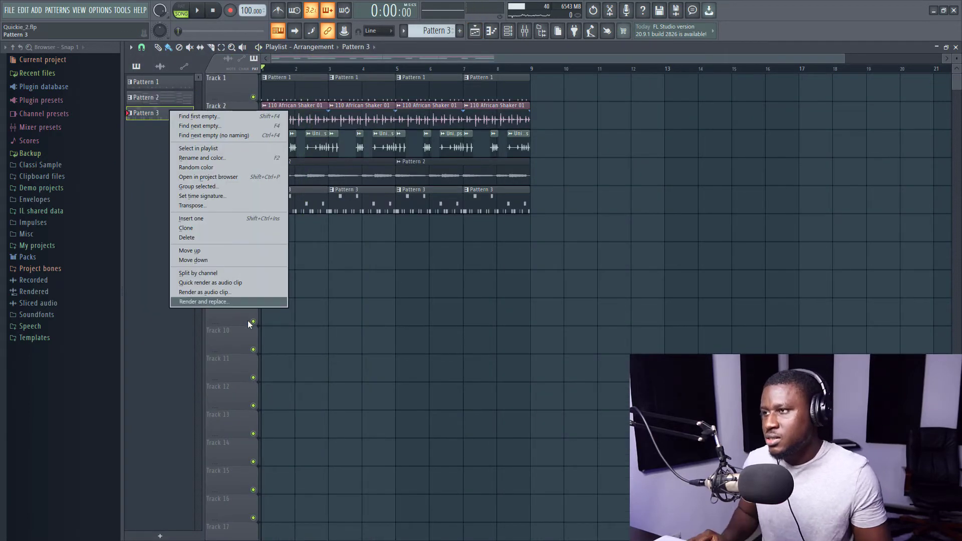
pyautogui.click(241, 302)
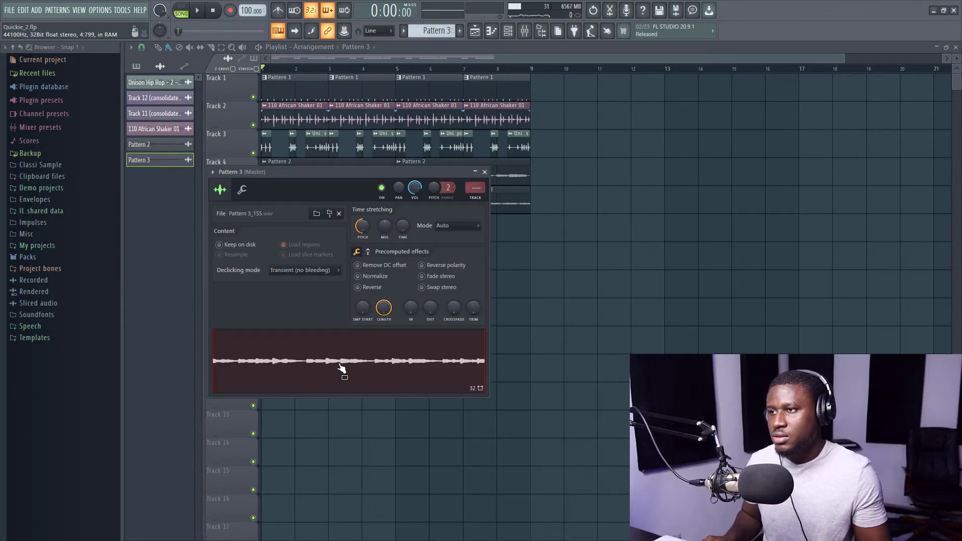
# - Play back the arrangement with the rendered Pattern 3 and close its audio channel settings
pyautogui.press('space')
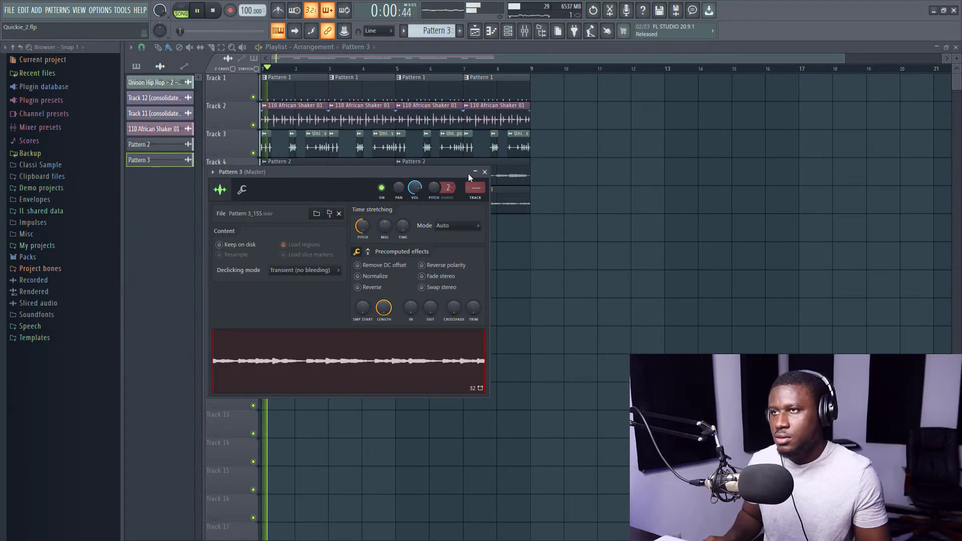
pyautogui.click(484, 172)
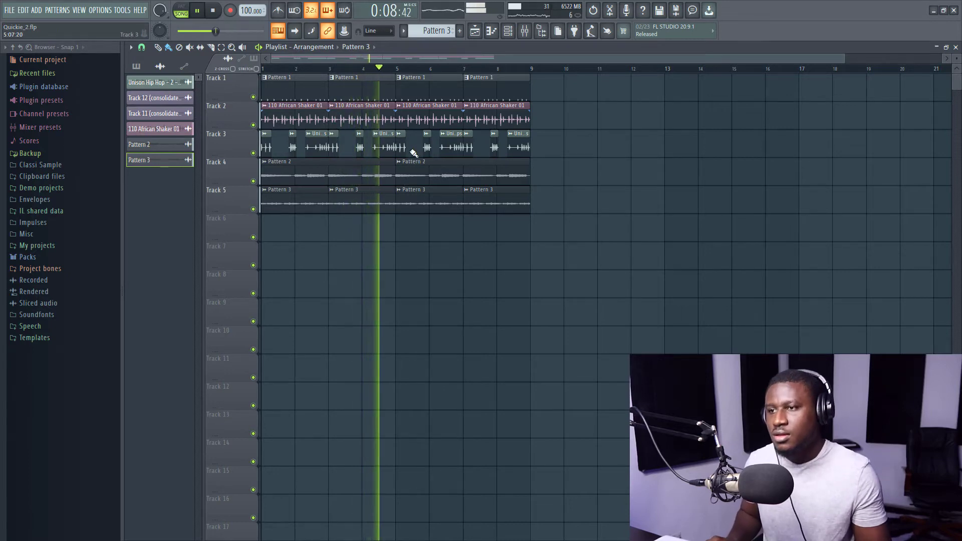
pyautogui.press('space')
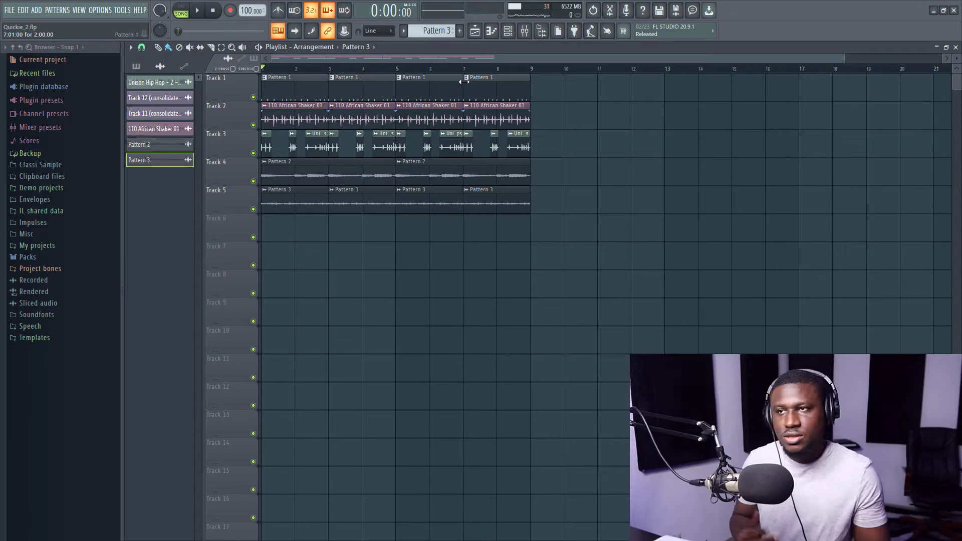
# - Display all channels in the channel rack and audition the melody instruments to choose a sound
pyautogui.click(507, 31)
pyautogui.click(523, 249)
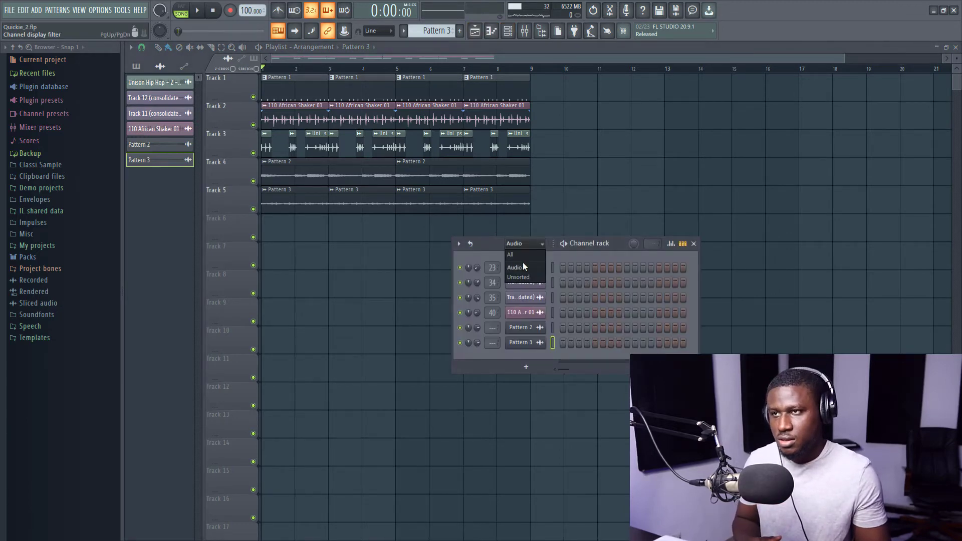
pyautogui.click(523, 253)
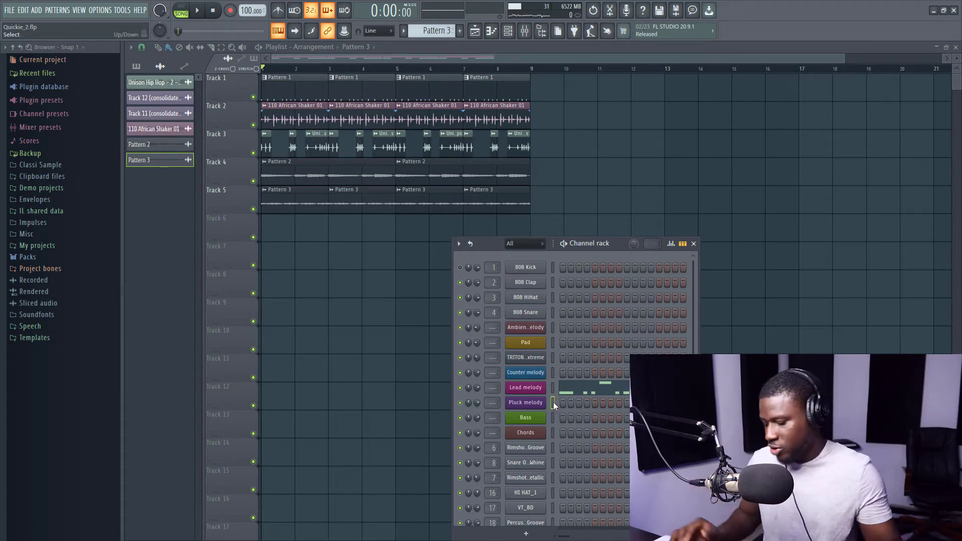
pyautogui.click(553, 369)
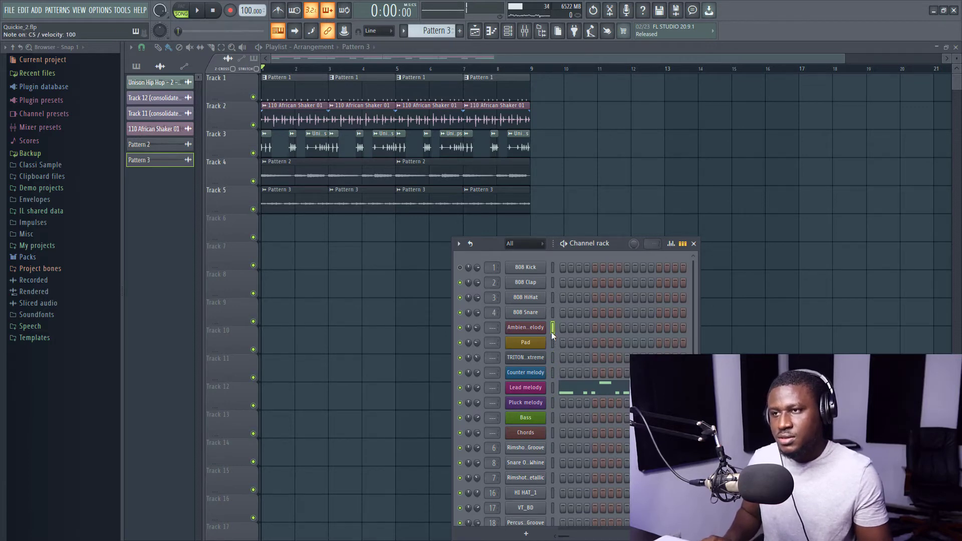
# - Create Pattern 4 with its default name and place it at bar 1 of Track 6
pyautogui.click(434, 31)
pyautogui.click(427, 39)
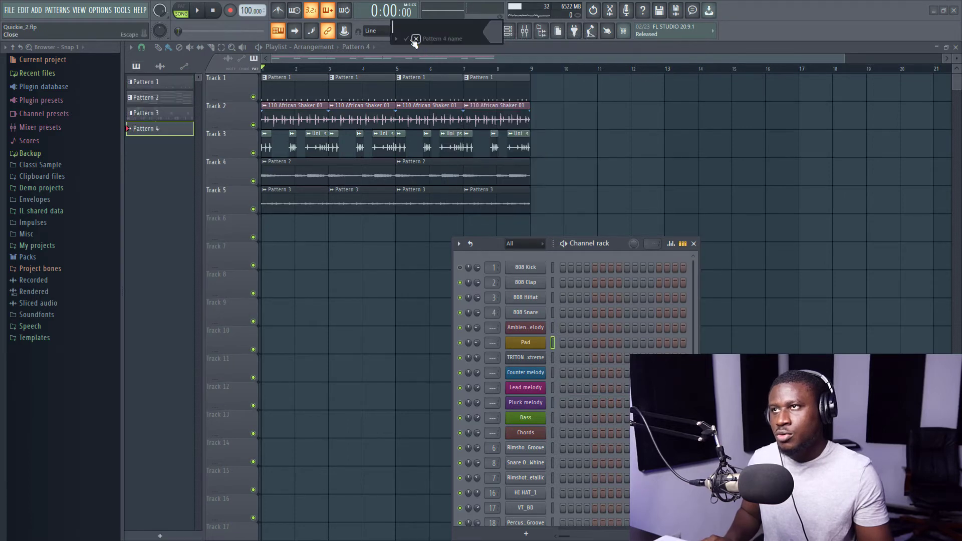
pyautogui.click(407, 39)
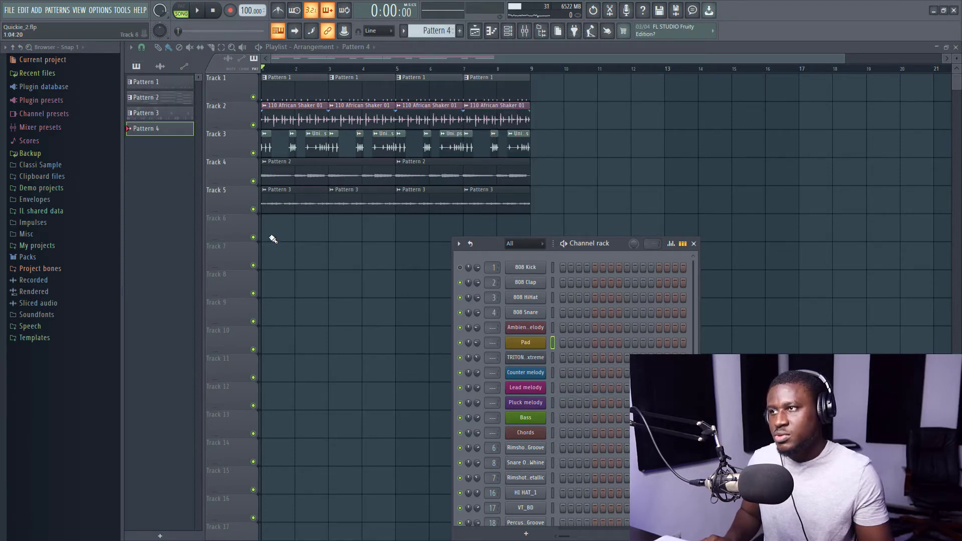
pyautogui.click(268, 229)
pyautogui.doubleClick(268, 229)
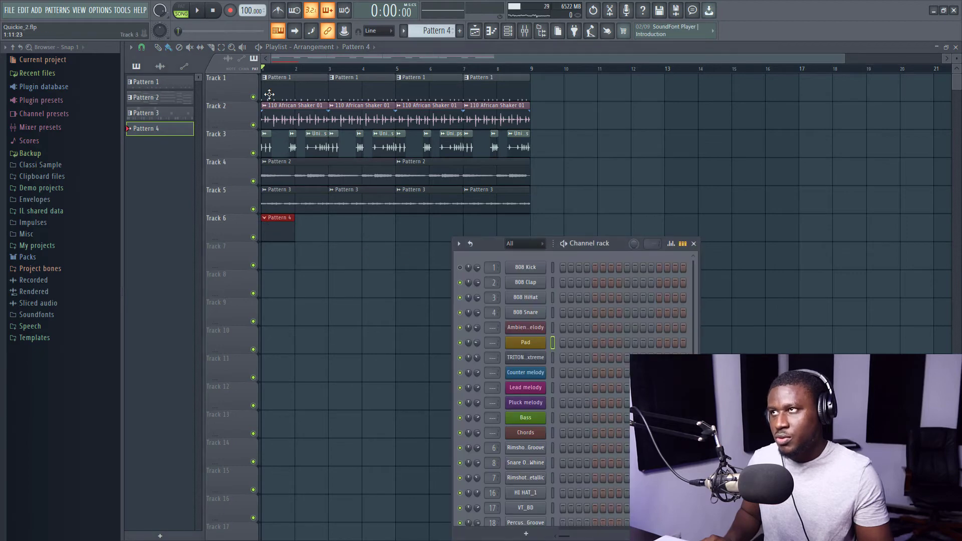
# - Record about four bars of Pad chords into Pattern 4 and open them in the piano roll
pyautogui.click(199, 12)
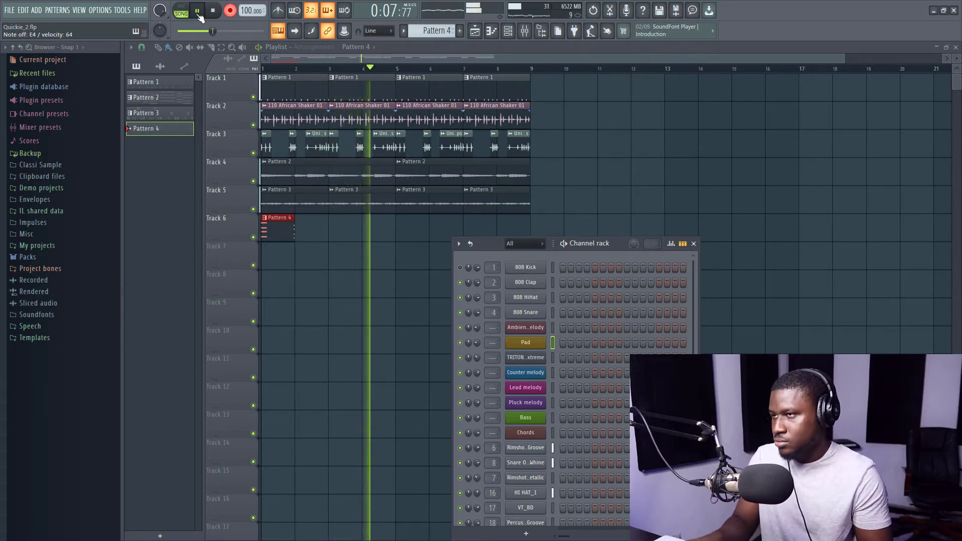
pyautogui.press('space')
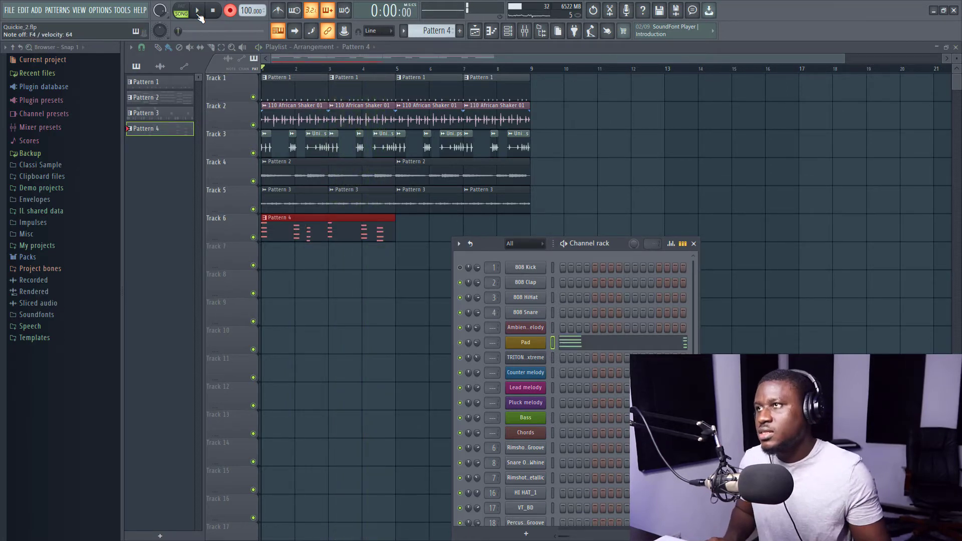
pyautogui.press('space')
pyautogui.doubleClick(285, 234)
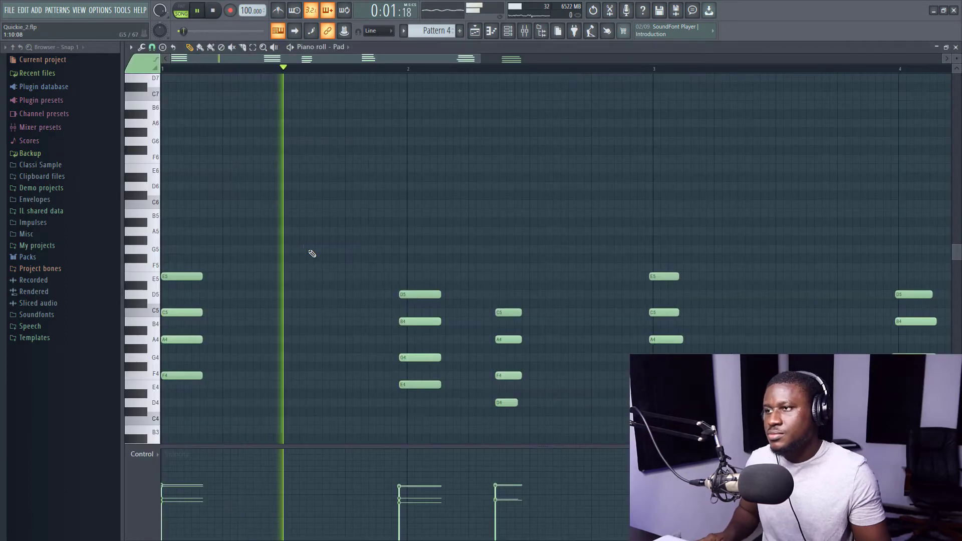
pyautogui.scroll(-3, 311, 253)
pyautogui.press('space')
# - Shift the E4-G4-B4-D5 chord to the start of bar 2 and nudge the chord after it slightly later
pyautogui.moveTo(398, 209); pyautogui.dragTo(445, 390)
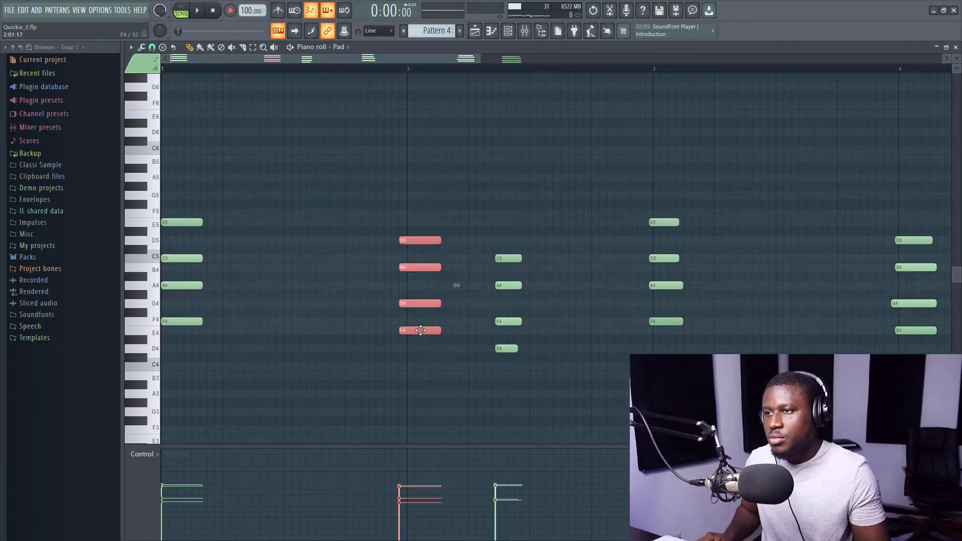
pyautogui.moveTo(420, 330); pyautogui.dragTo(424, 331)
pyautogui.moveTo(510, 225); pyautogui.dragTo(498, 371)
pyautogui.click(509, 341)
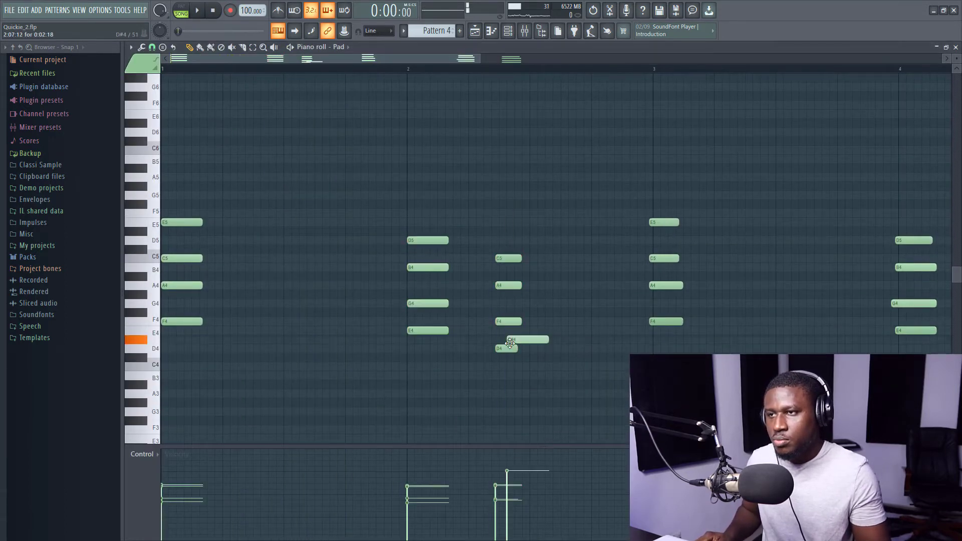
pyautogui.hotkey('ctrl', 'z')
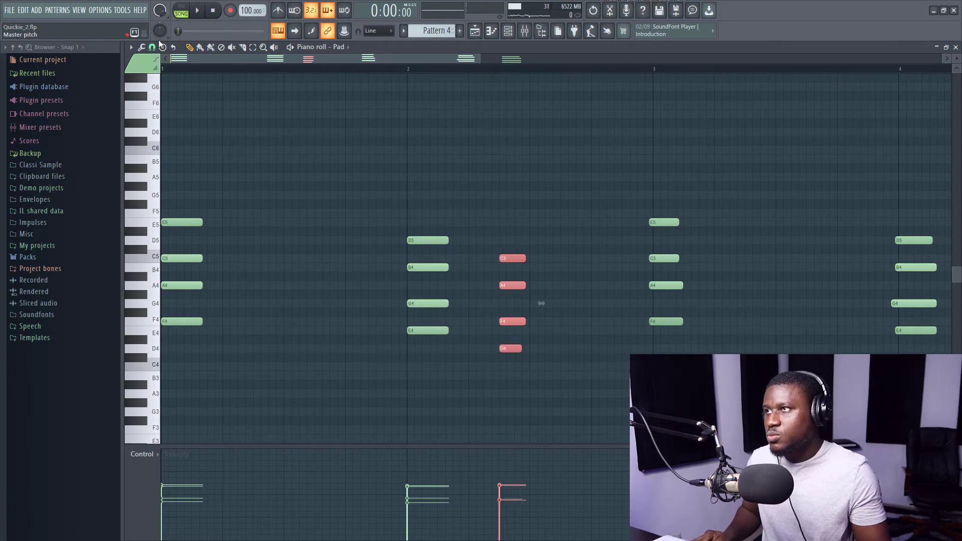
# - Set the piano roll snap to 1/4 beat, quantize all the pad notes to it and play them back
pyautogui.click(153, 47)
pyautogui.click(167, 159)
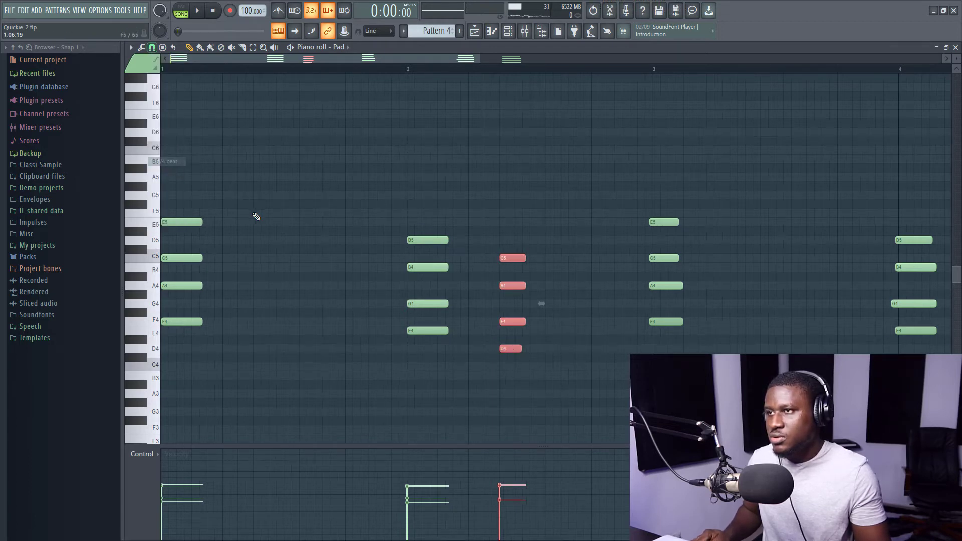
pyautogui.hotkey('ctrl', 'd')
pyautogui.hotkey('ctrl', 'q')
pyautogui.press('space')
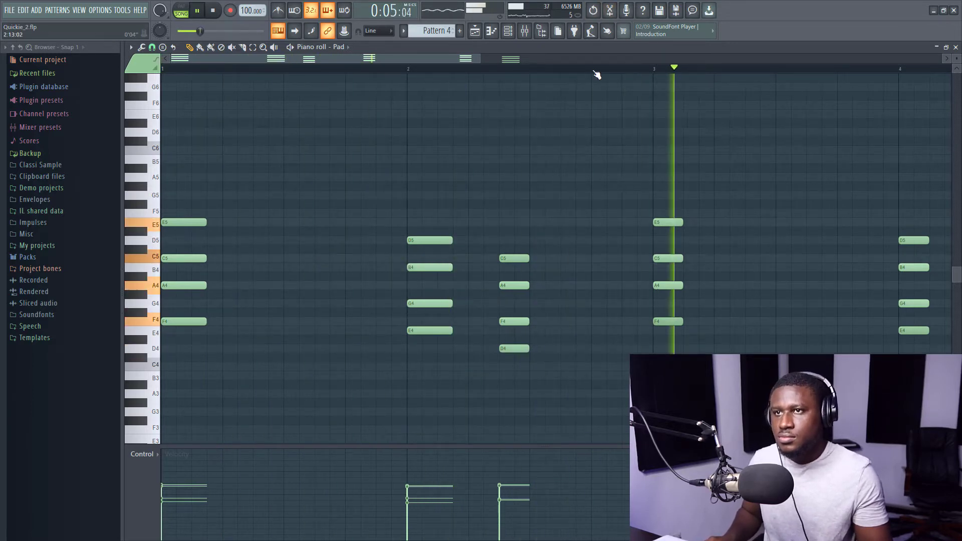
pyautogui.scroll(-5, 595, 74)
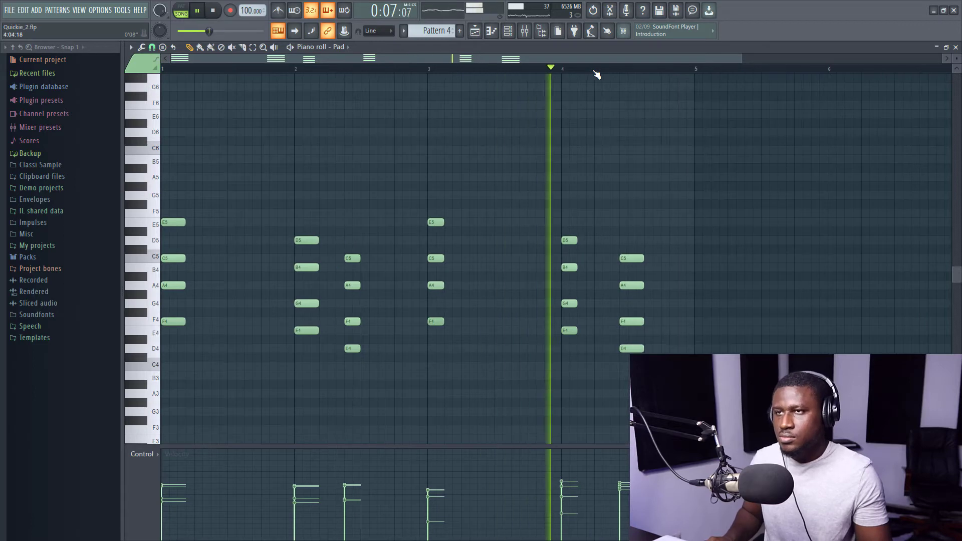
# - Move the last pad chord in bar 4 slightly earlier and check it in playback
pyautogui.press('space')
pyautogui.moveTo(632, 208); pyautogui.dragTo(621, 346)
pyautogui.press('space')
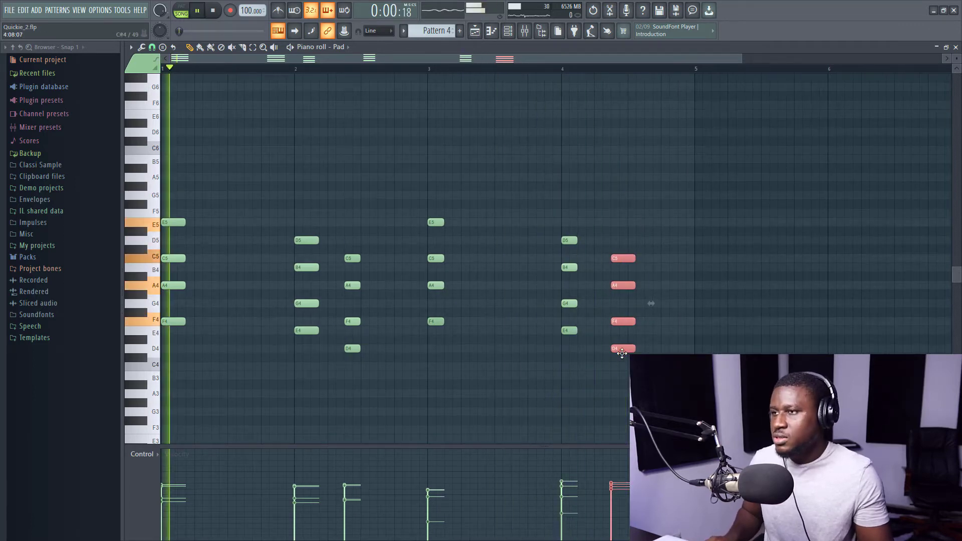
pyautogui.press('space')
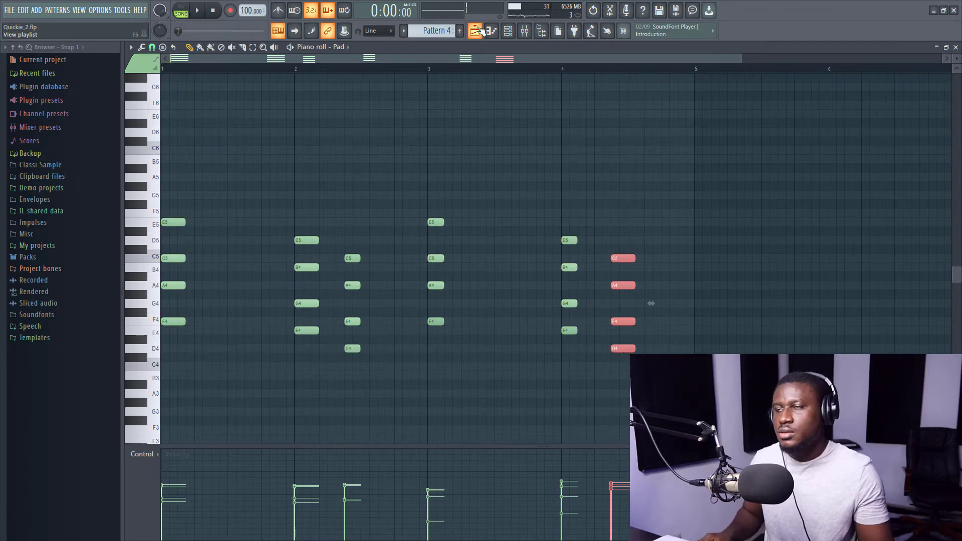
# - Duplicate the Pattern 4 clip on Track 6 to fill bars 5 to 8 and clear the selection
pyautogui.press('F5')
pyautogui.hotkey('ctrl', 'b')
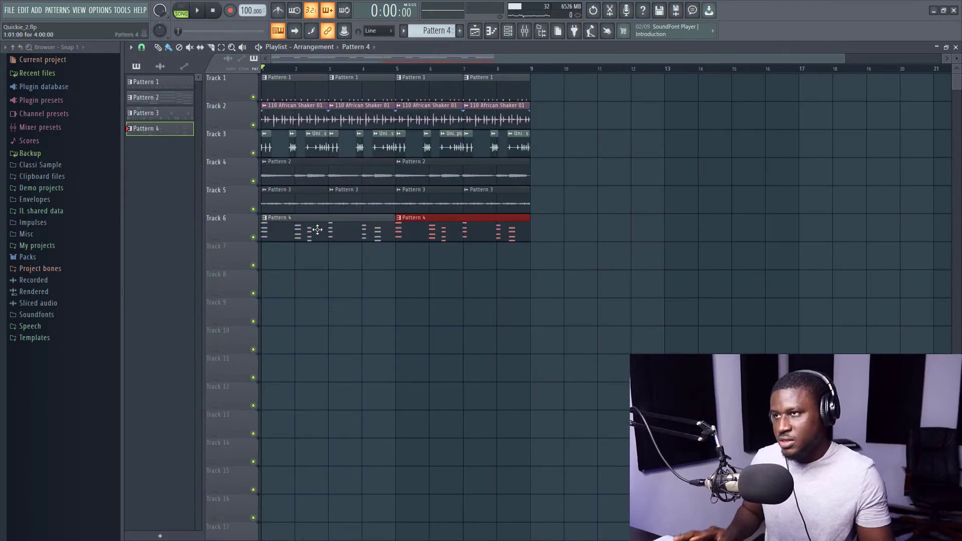
pyautogui.hotkey('ctrl', 'd')
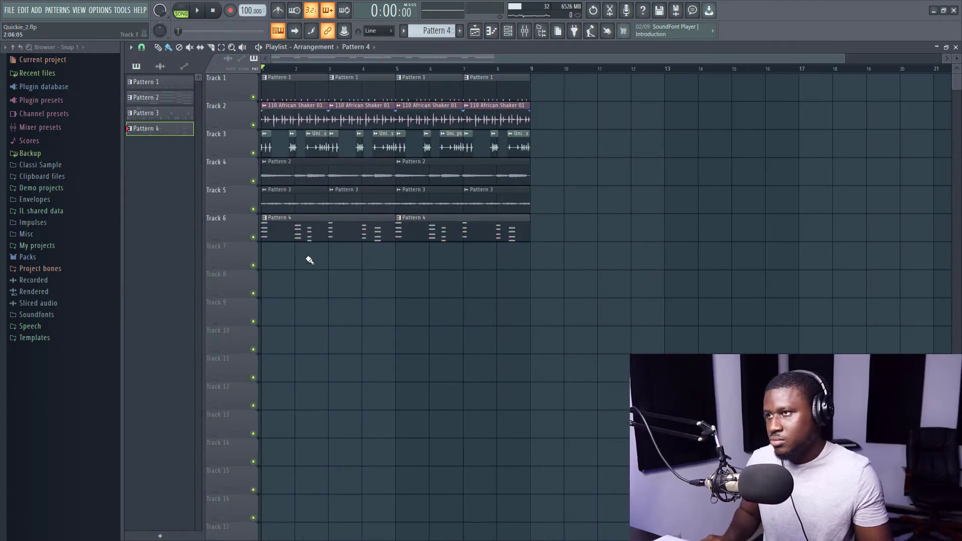
# - Render and replace Pattern 4 with an audio clip and close all the open plugin windows
pyautogui.rightClick(185, 131)
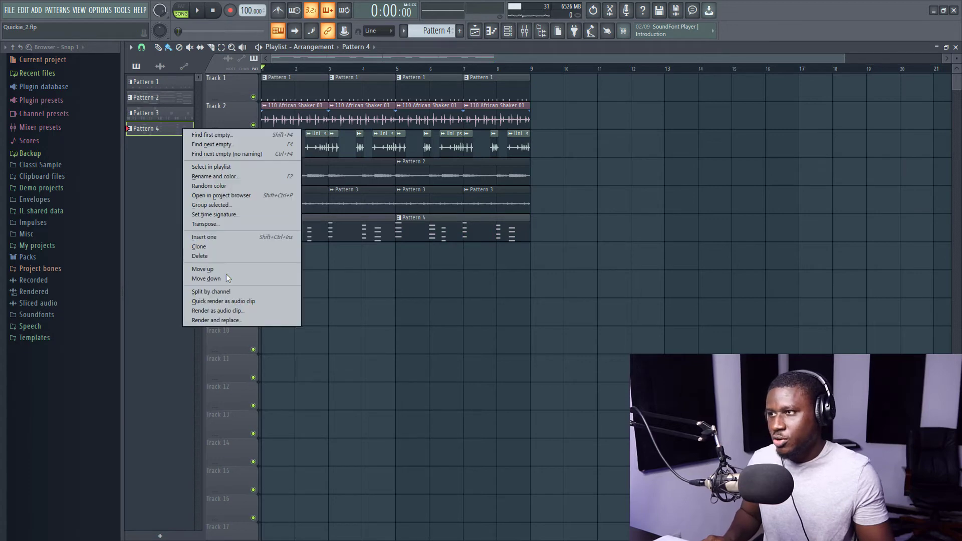
pyautogui.click(235, 322)
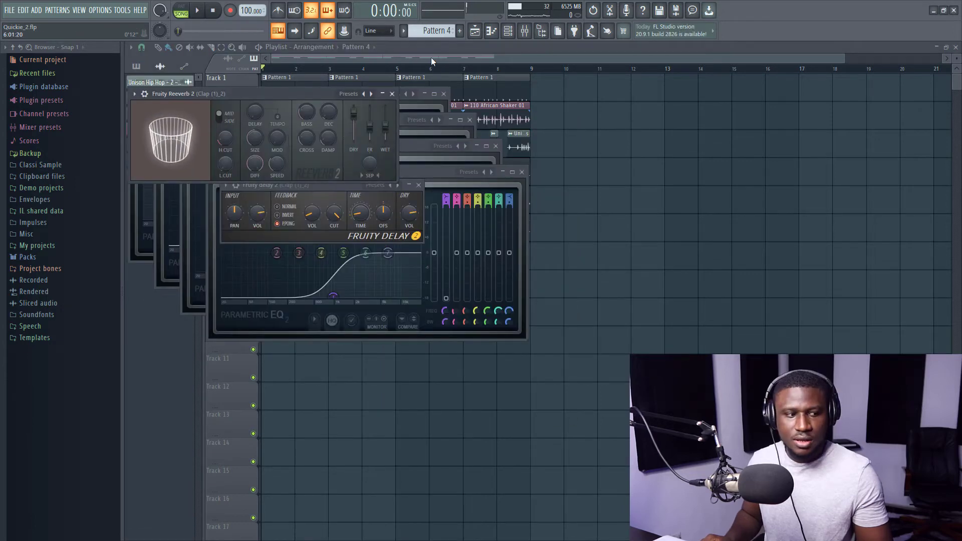
pyautogui.press('F12')
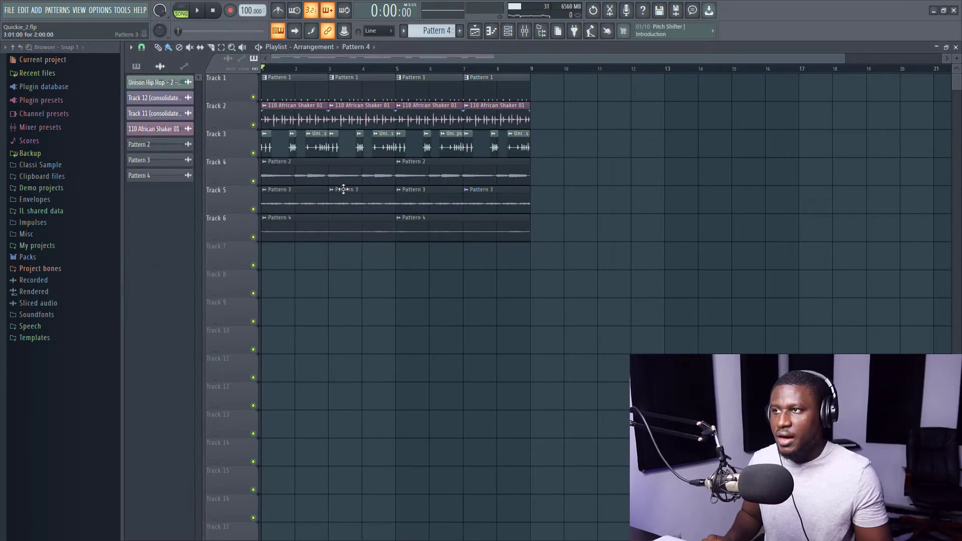
# - Play the arrangement and inspect the channel settings of the Pattern 4 audio clip
pyautogui.click(292, 230)
pyautogui.press('space')
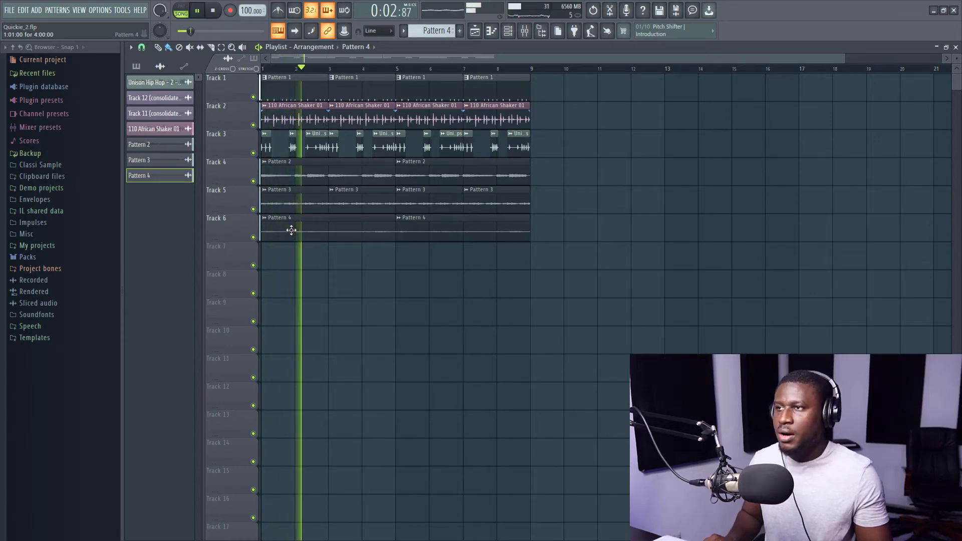
pyautogui.doubleClick(291, 230)
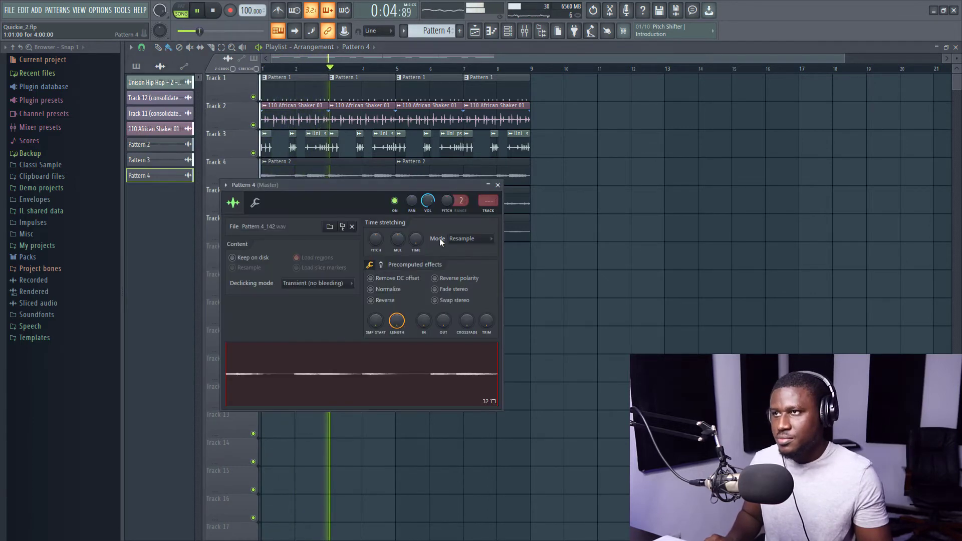
pyautogui.click(497, 184)
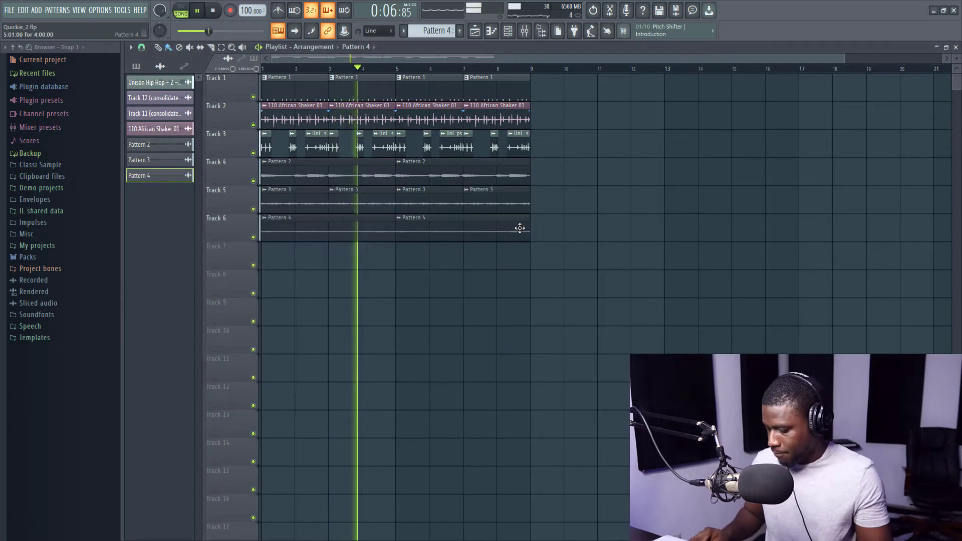
pyautogui.press('space')
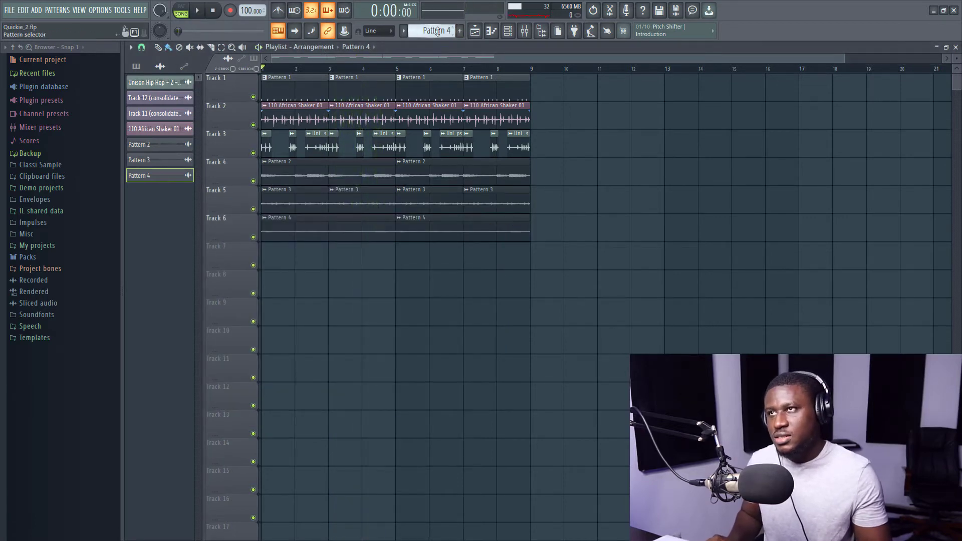
# - Create the empty Pattern 5, place it at bar 1 of Track 7, and show all channels in the channel rack
pyautogui.rightClick(438, 32)
pyautogui.click(510, 31)
pyautogui.rightClick(439, 32)
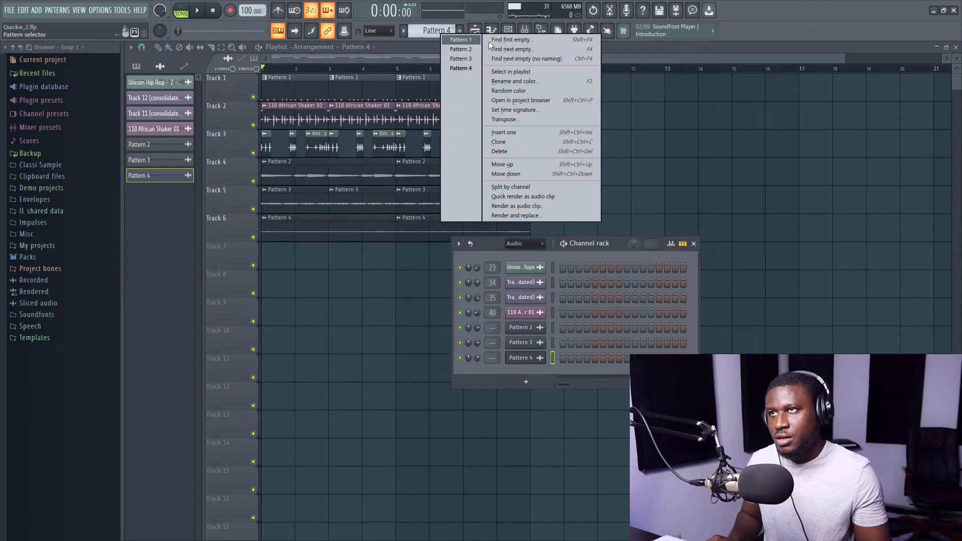
pyautogui.click(488, 41)
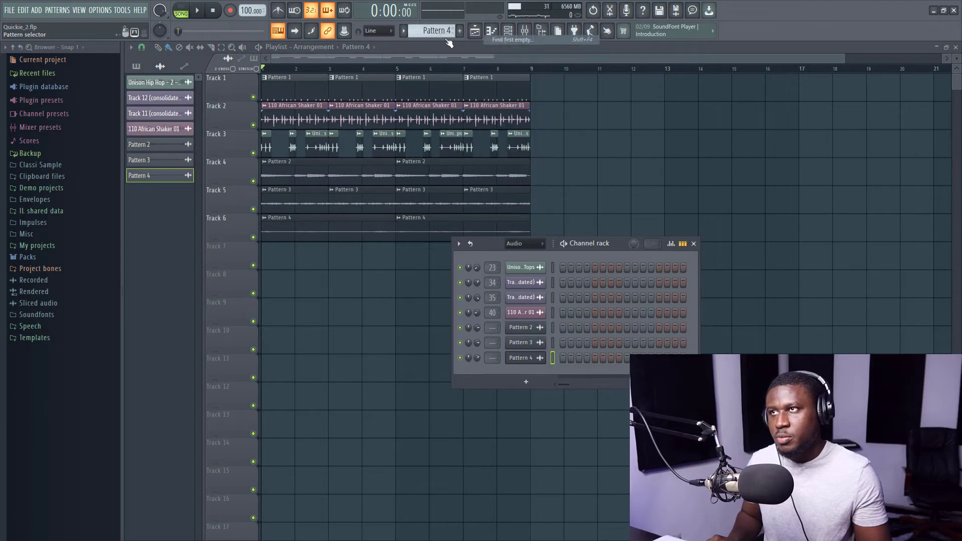
pyautogui.click(268, 260)
pyautogui.doubleClick(275, 257)
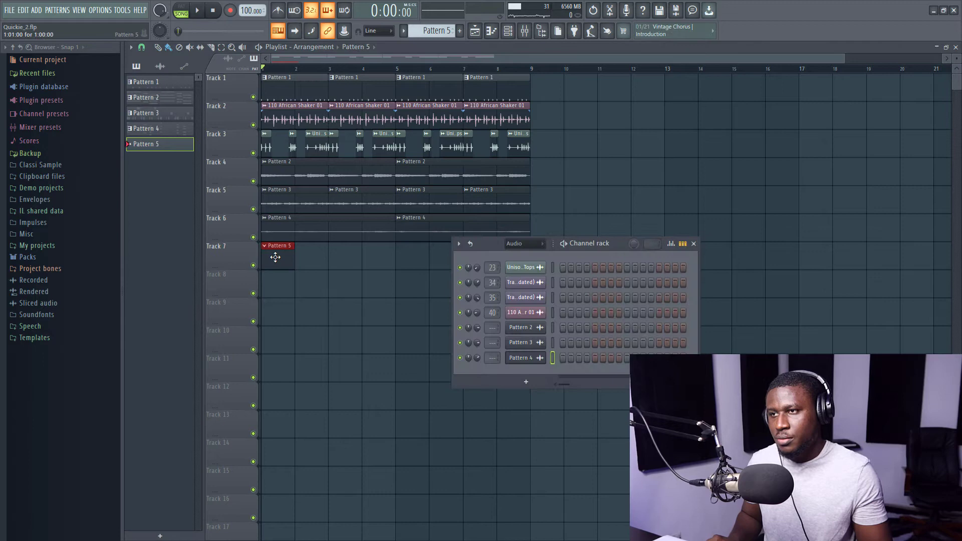
pyautogui.click(509, 257)
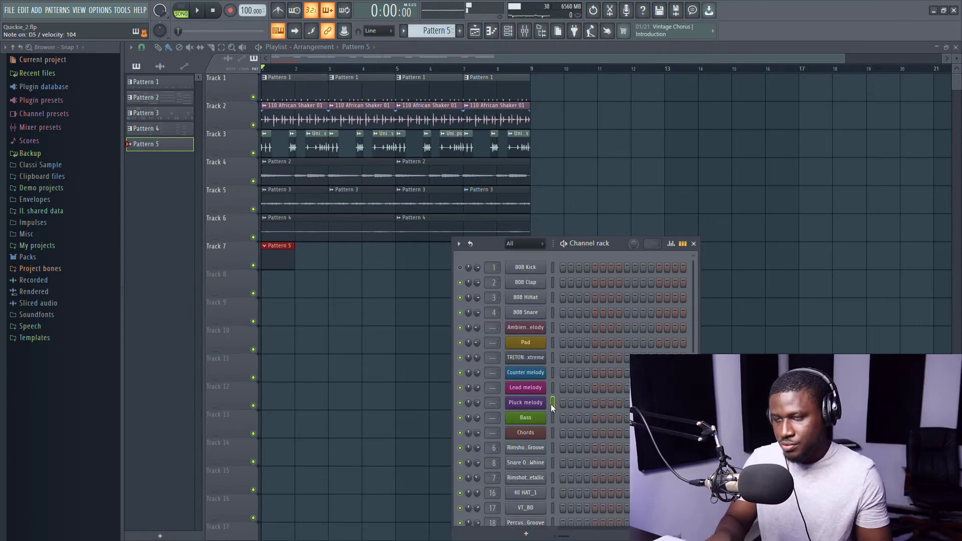
# - Rehearse over playback and record a four-bar pluck melody with one C5 note per bar into Pattern 5
pyautogui.press('space')
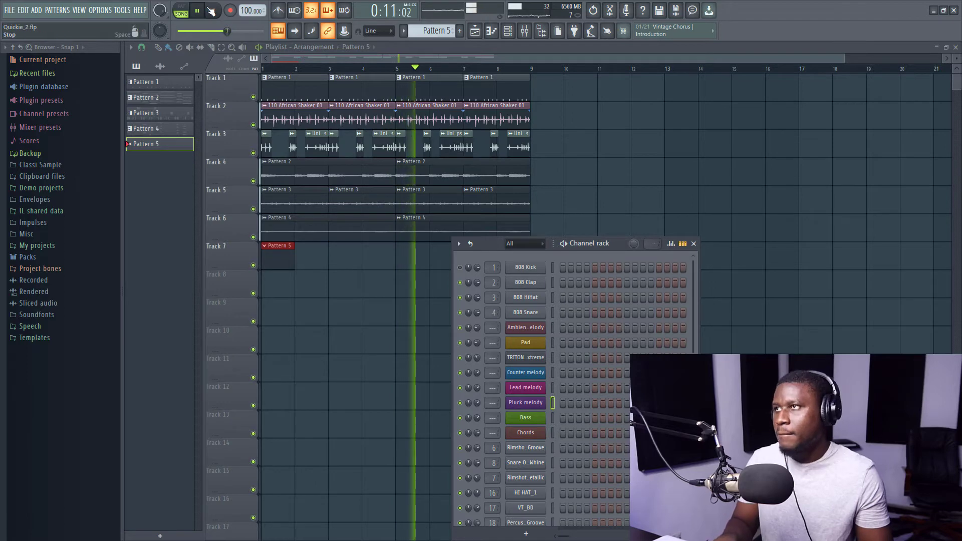
pyautogui.press('space')
pyautogui.click(234, 14)
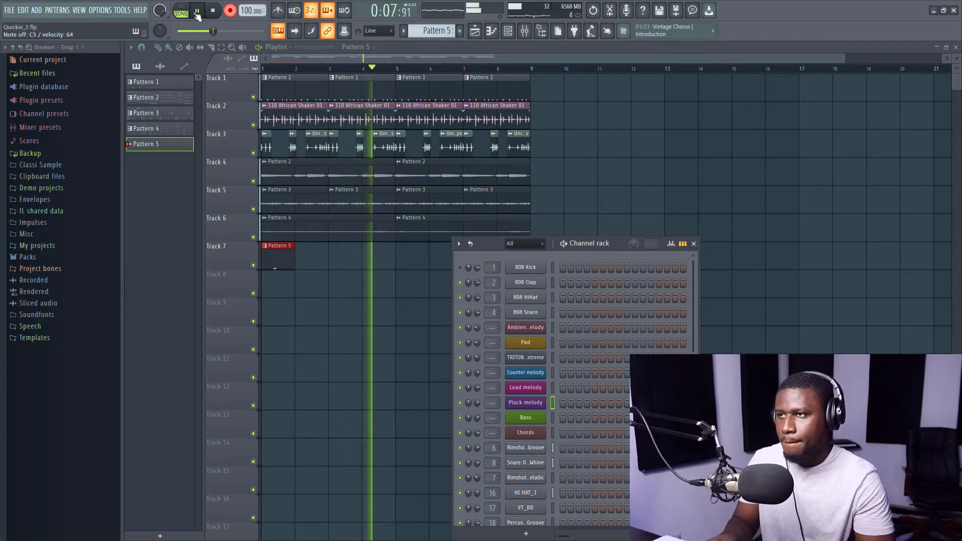
pyautogui.click(197, 14)
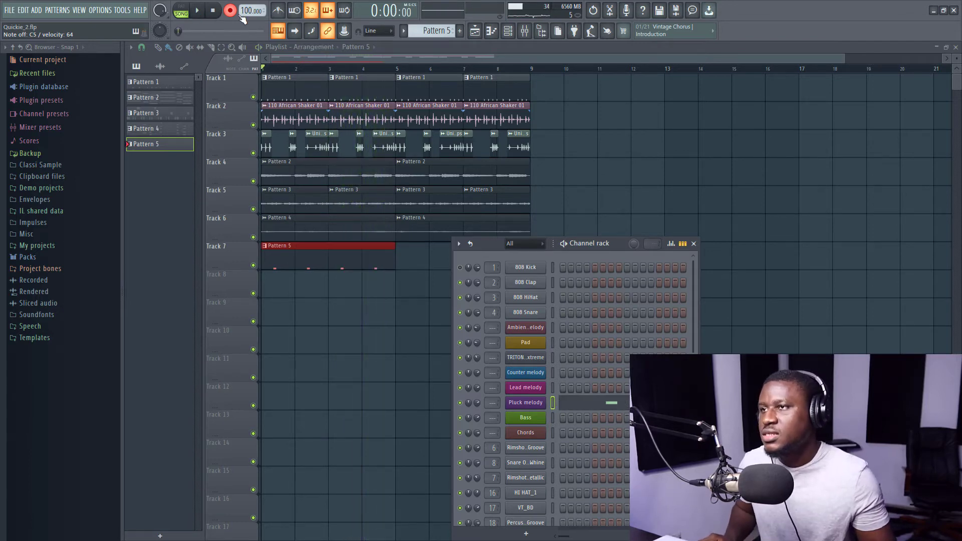
# - Open Pattern 5's pluck notes in the piano roll, disarm recording and play them back
pyautogui.doubleClick(318, 263)
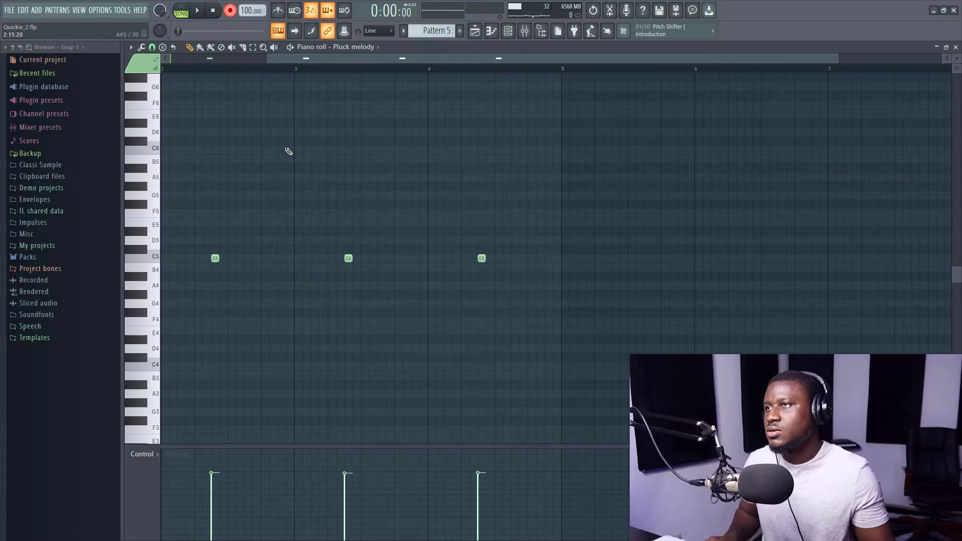
pyautogui.moveTo(301, 60); pyautogui.dragTo(149, 8)
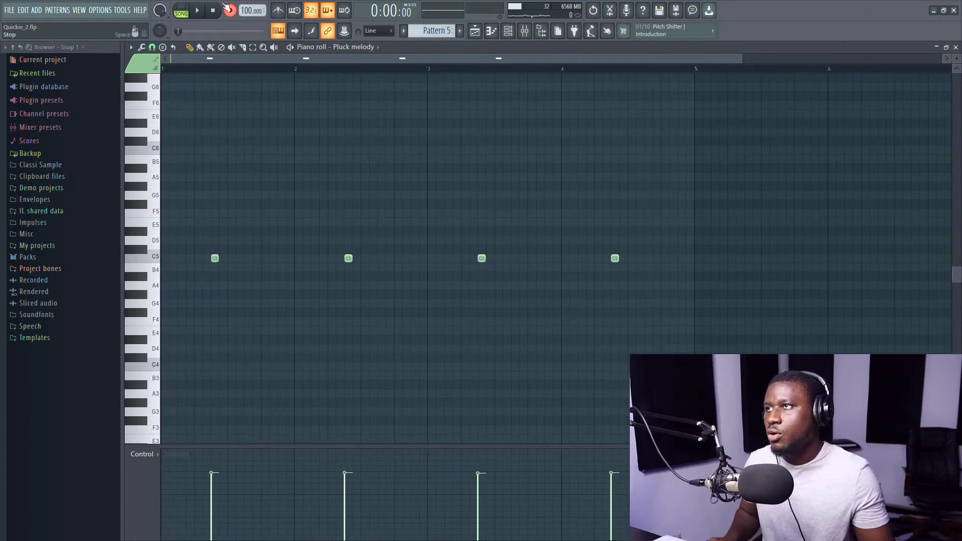
pyautogui.press('space')
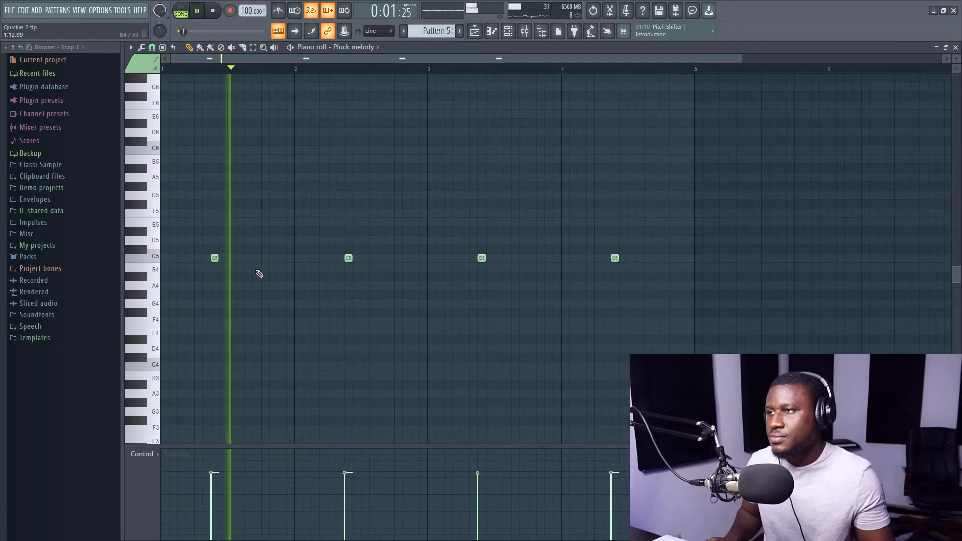
pyautogui.press('space')
# - Try moving all four pluck notes to the start of their bars, then undo the move
pyautogui.moveTo(148, 240); pyautogui.dragTo(138, 281)
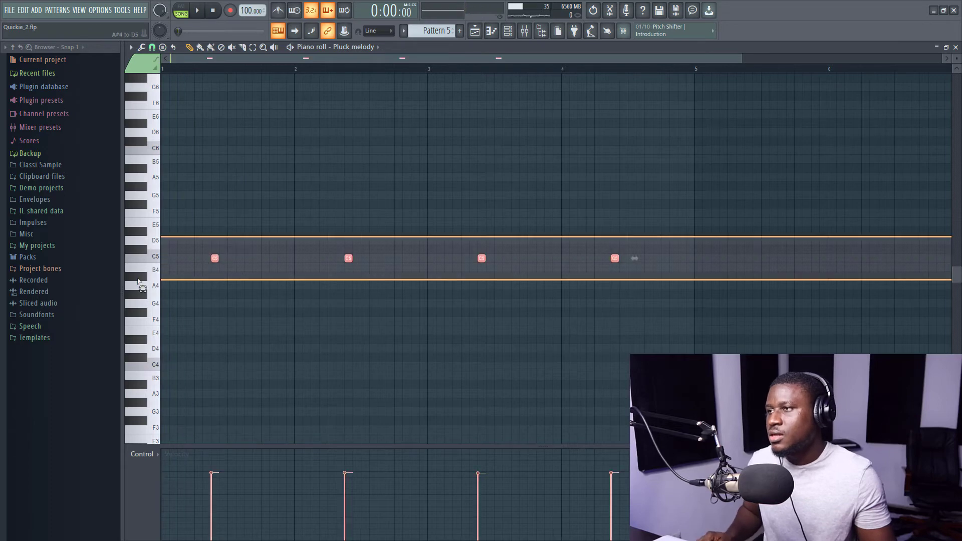
pyautogui.moveTo(214, 258); pyautogui.dragTo(160, 266)
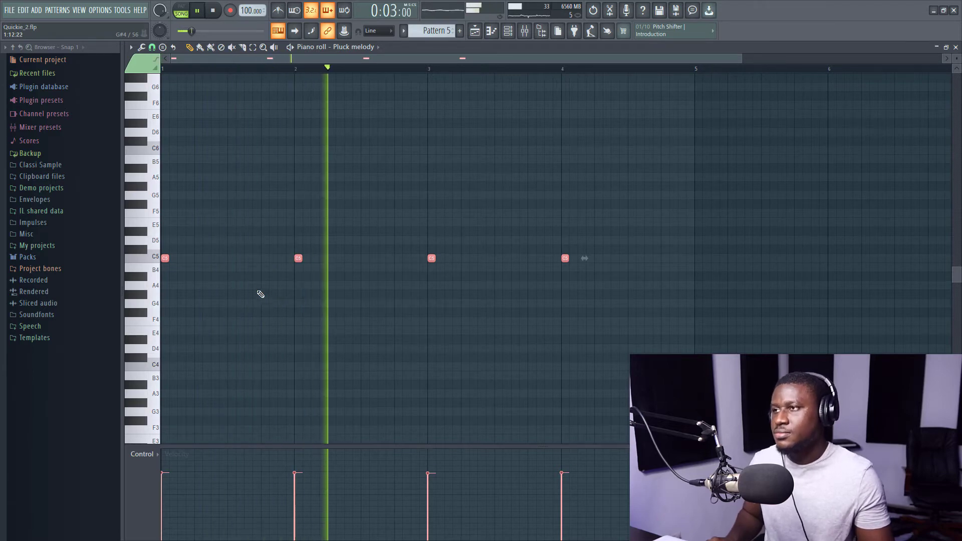
pyautogui.press('space')
pyautogui.hotkey('ctrl', 'z')
pyautogui.press('space')
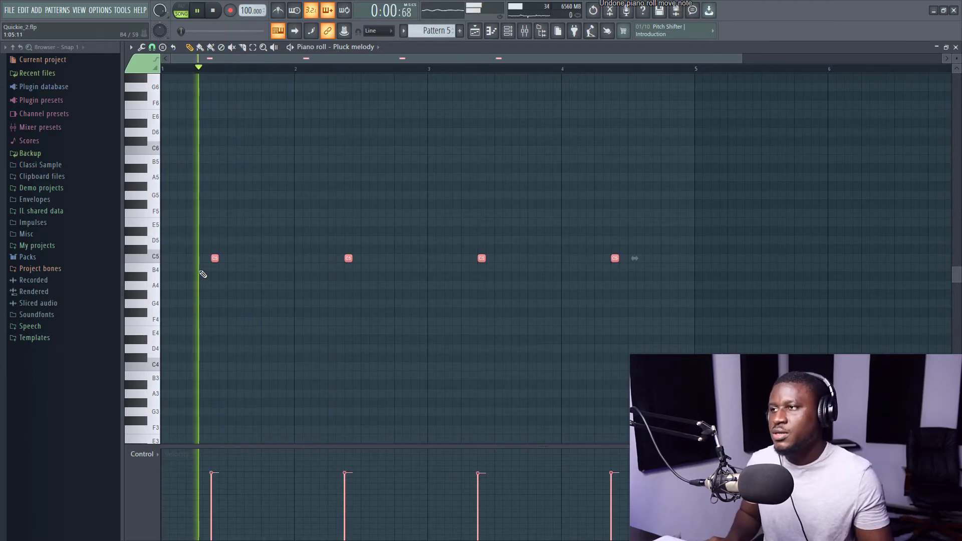
# - Duplicate the Pattern 5 clip on Track 7 to fill bars 5 to 8 and clear the selection
pyautogui.press('F5')
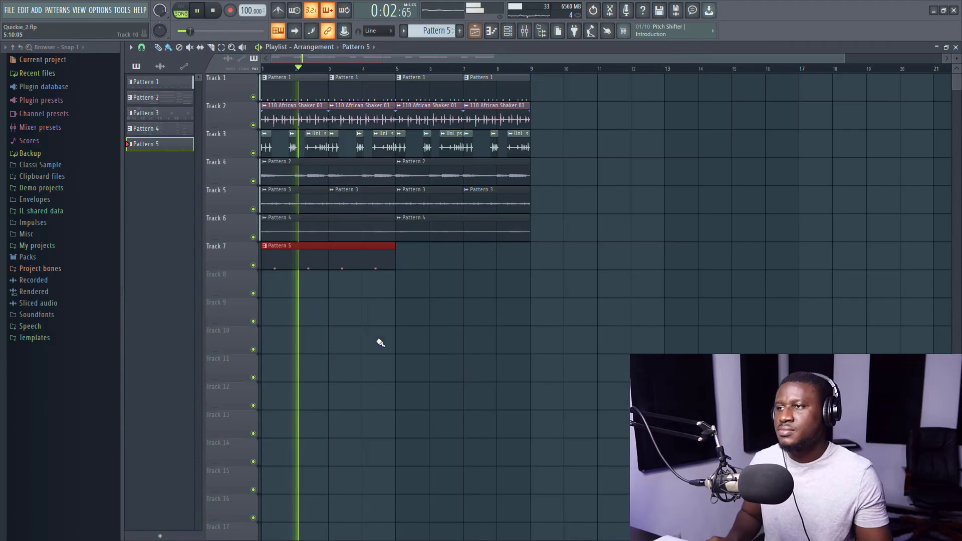
pyautogui.hotkey('ctrl', 'b')
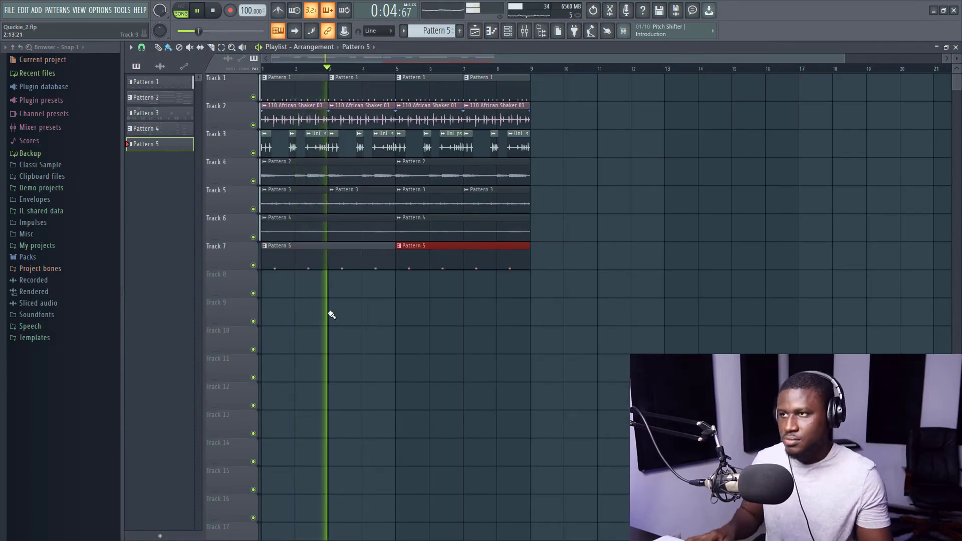
pyautogui.click(330, 317)
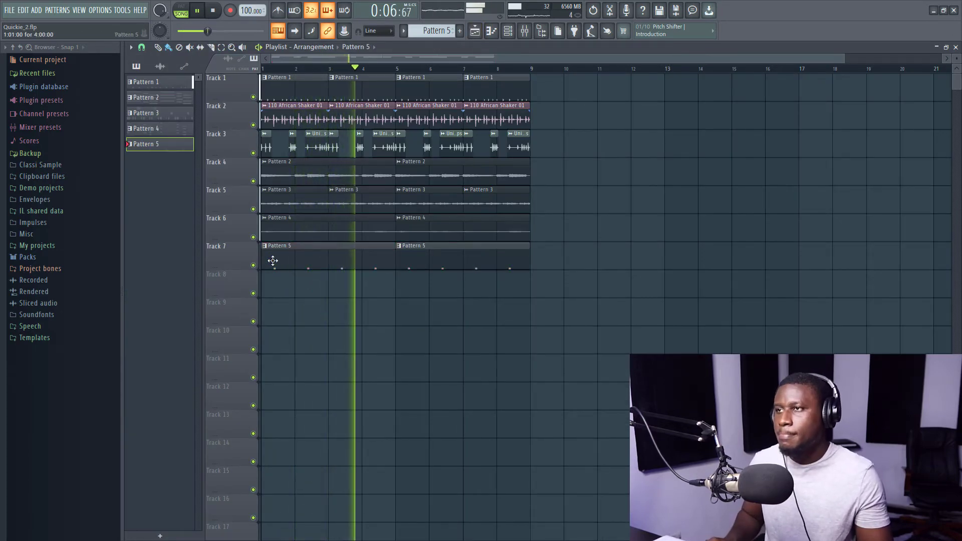
pyautogui.press('space')
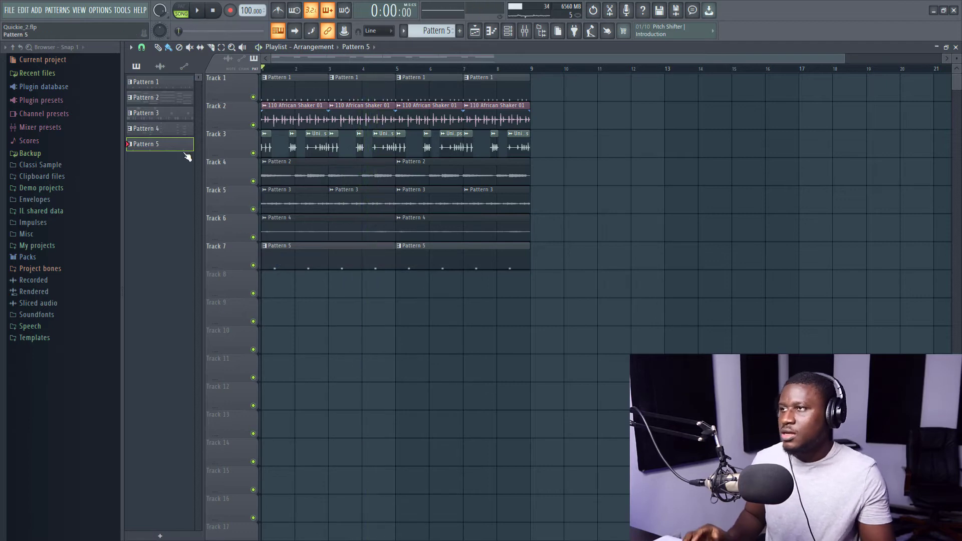
# - Render and replace Pattern 5 with an audio clip and close all the open plugin windows
pyautogui.rightClick(184, 151)
pyautogui.click(251, 335)
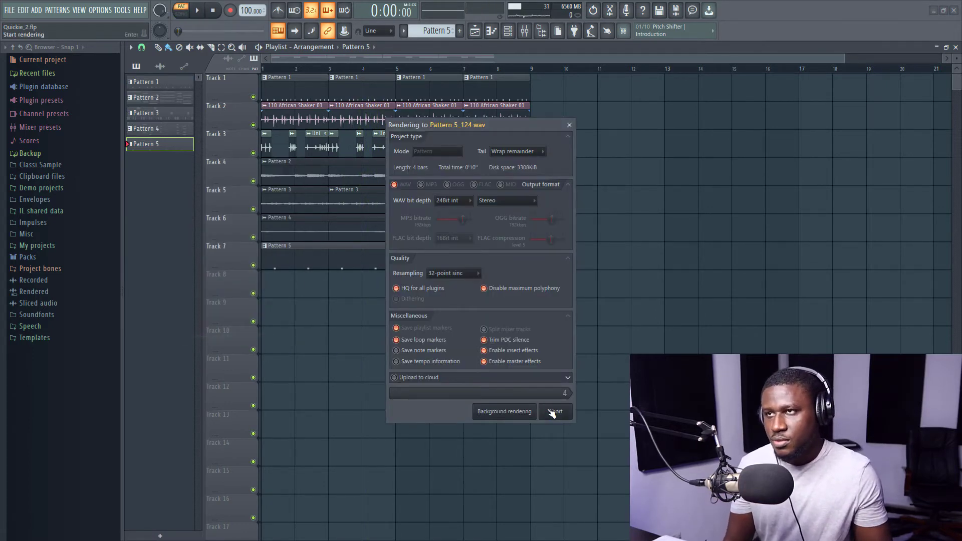
pyautogui.click(552, 412)
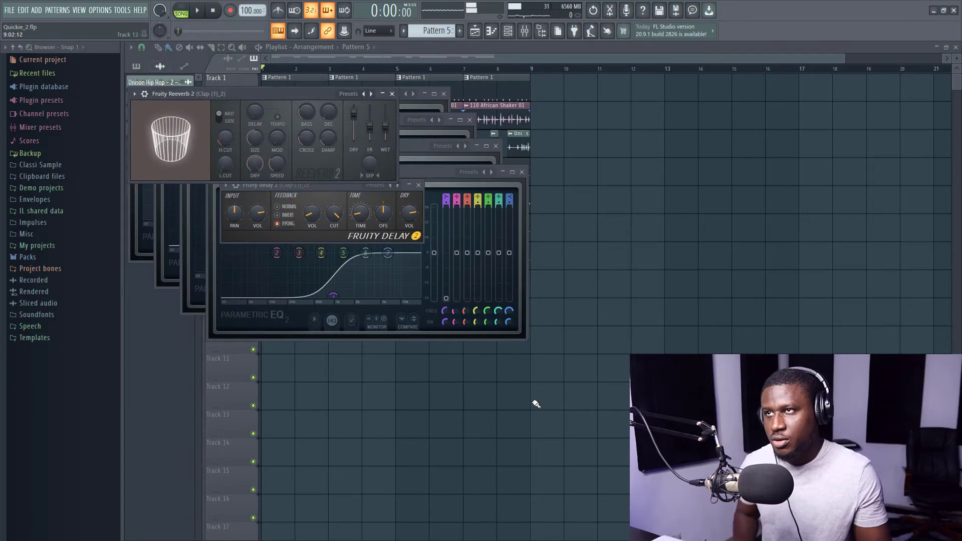
pyautogui.click(490, 58)
pyautogui.press('space')
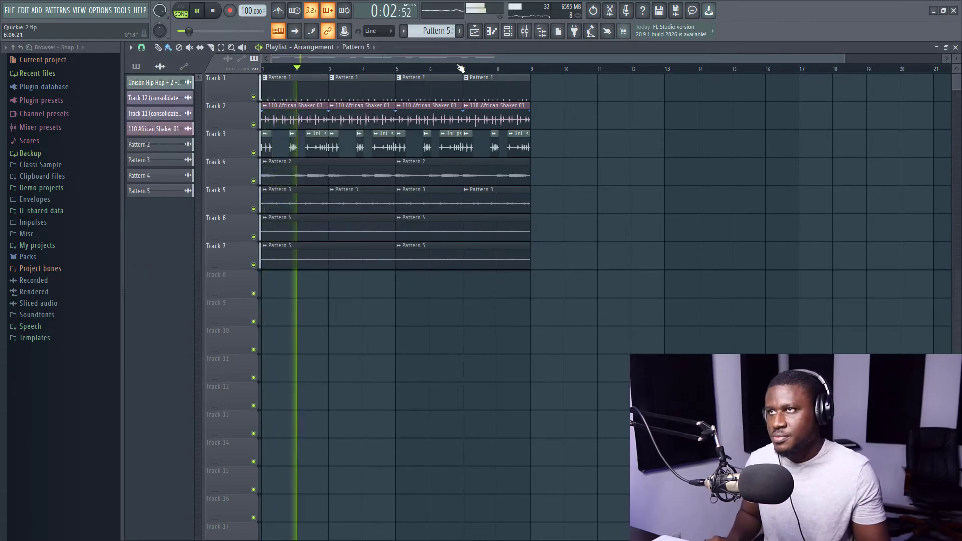
# - Create the empty Pattern 6, place it at bar 1 of Track 8, and show all channels in the channel rack
pyautogui.rightClick(433, 28)
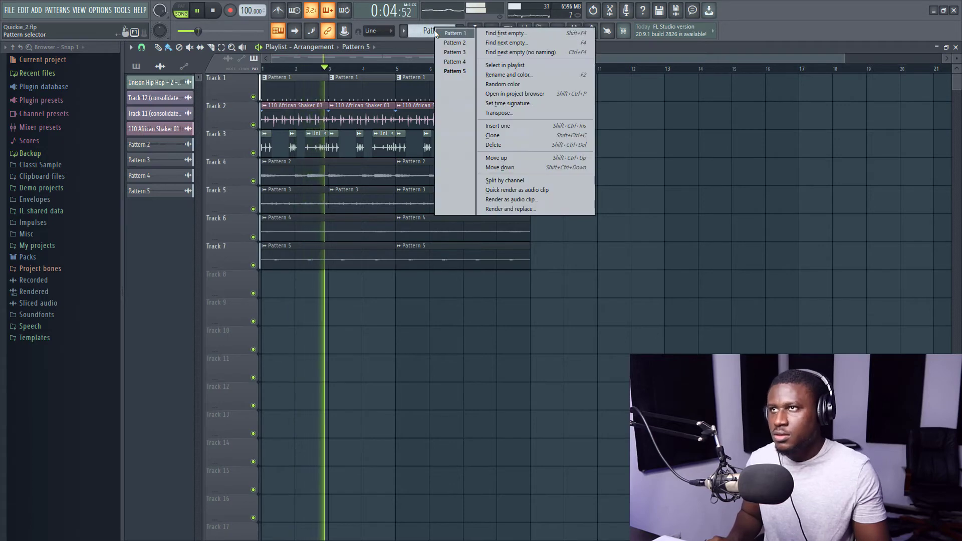
pyautogui.click(495, 33)
pyautogui.click(397, 33)
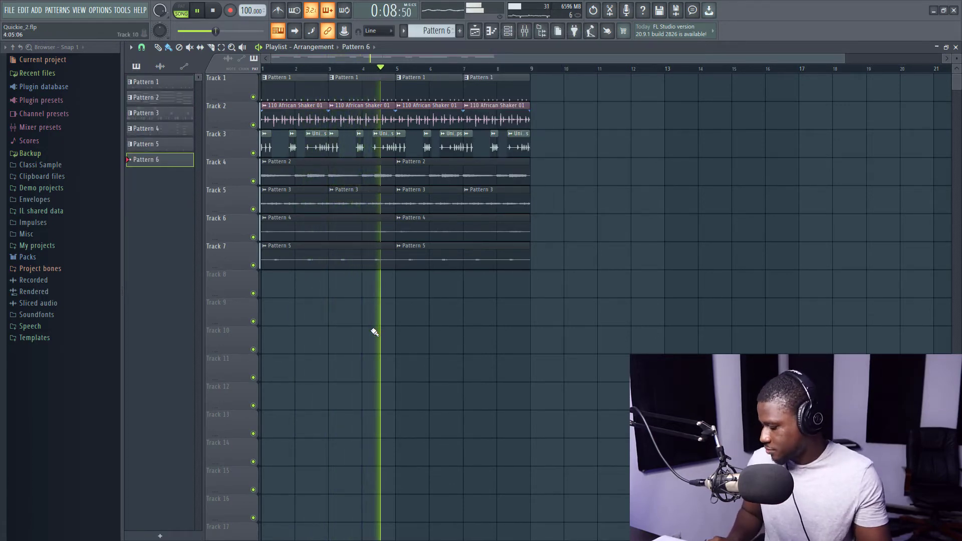
pyautogui.press('space')
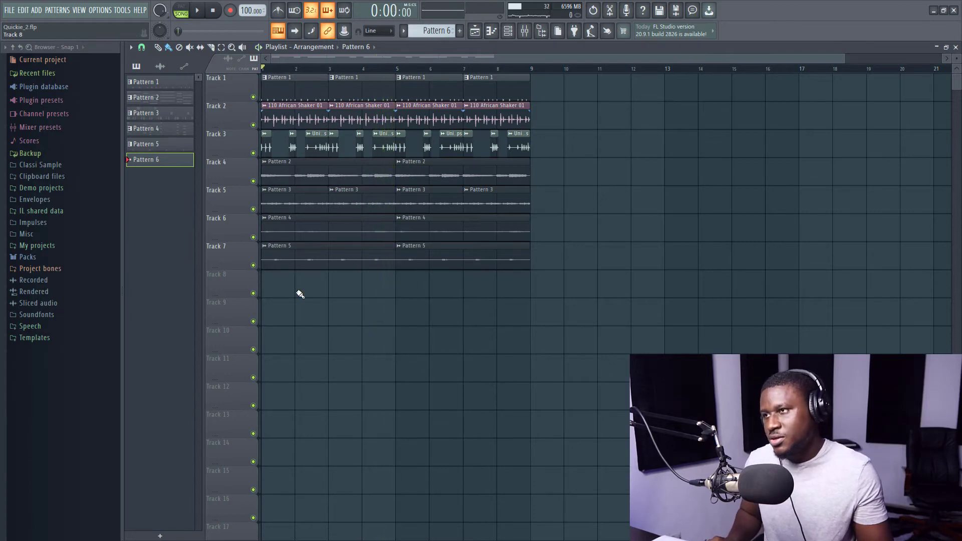
pyautogui.click(265, 290)
pyautogui.doubleClick(268, 286)
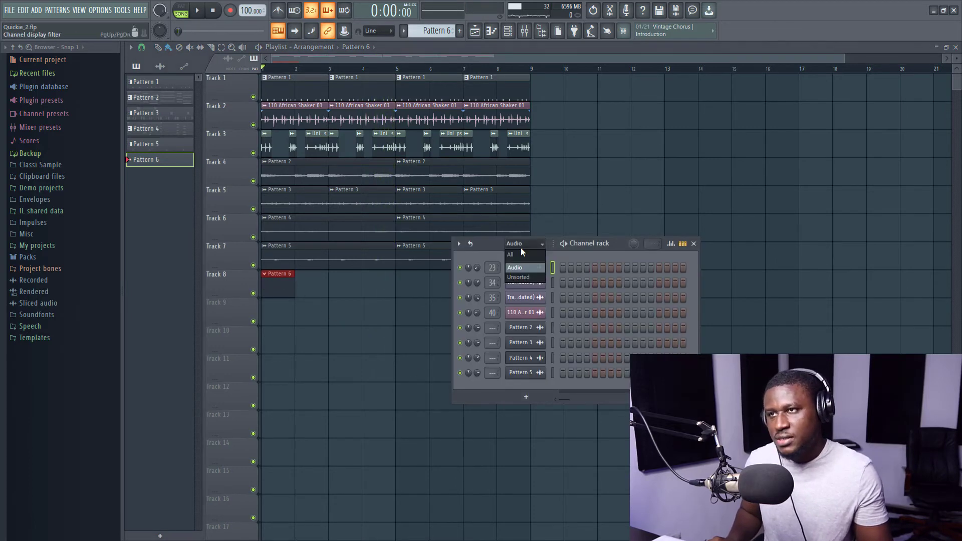
pyautogui.click(518, 256)
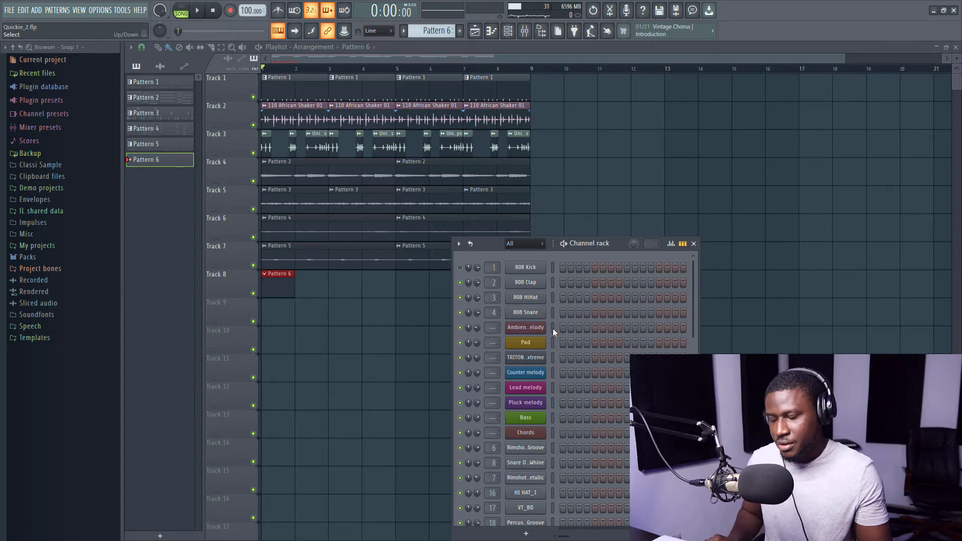
pyautogui.doubleClick(283, 285)
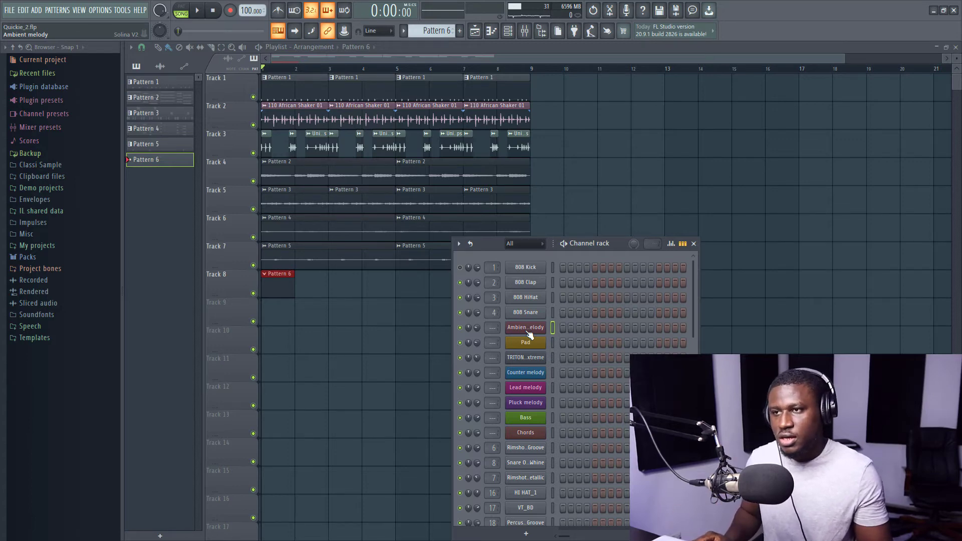
# - View the Ambient melody channel's instrument preset and record a four-bar ambient melody into Pattern 6
pyautogui.rightClick(531, 331)
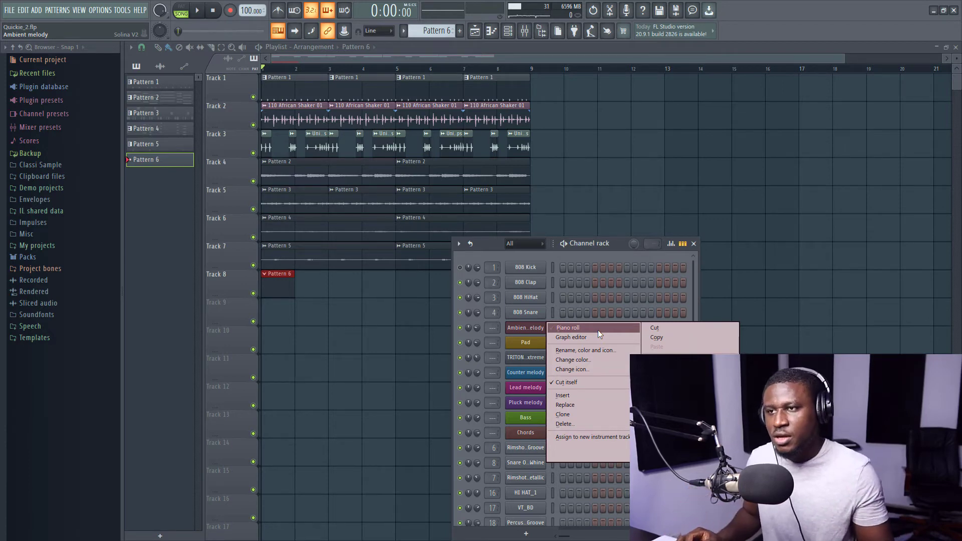
pyautogui.click(520, 335)
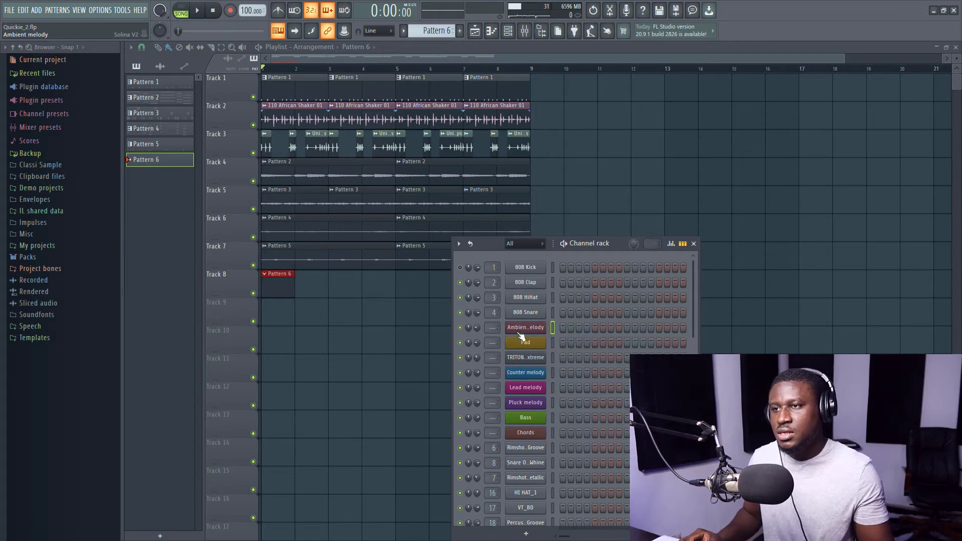
pyautogui.click(532, 328)
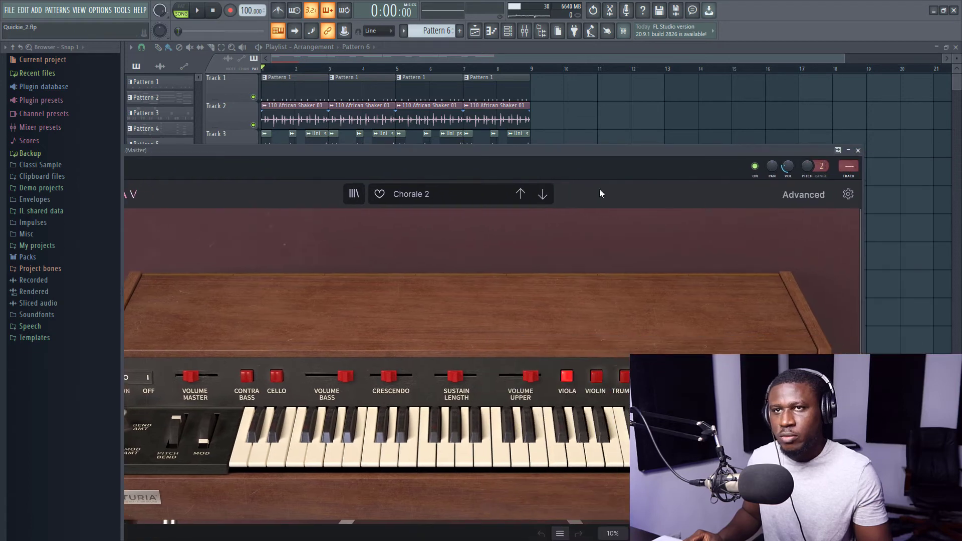
pyautogui.click(858, 151)
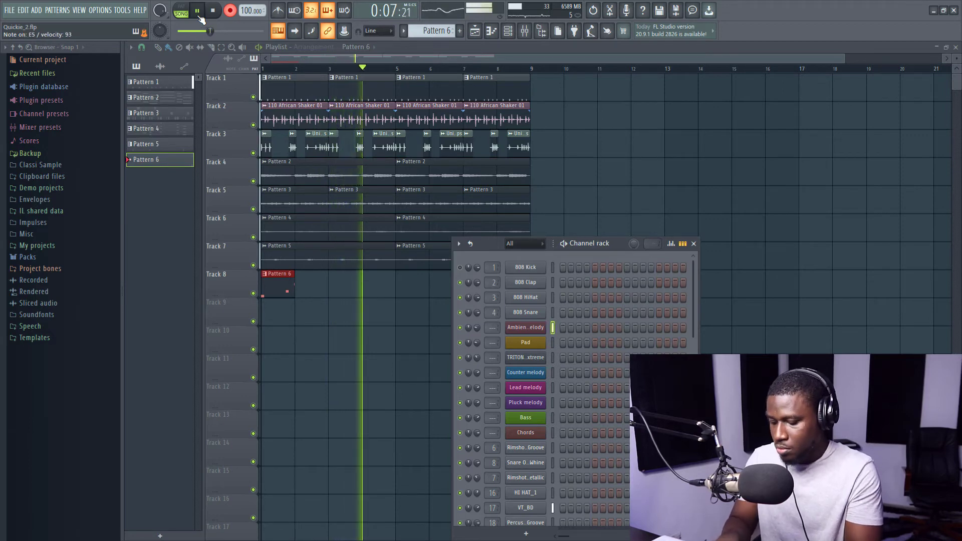
pyautogui.press('space')
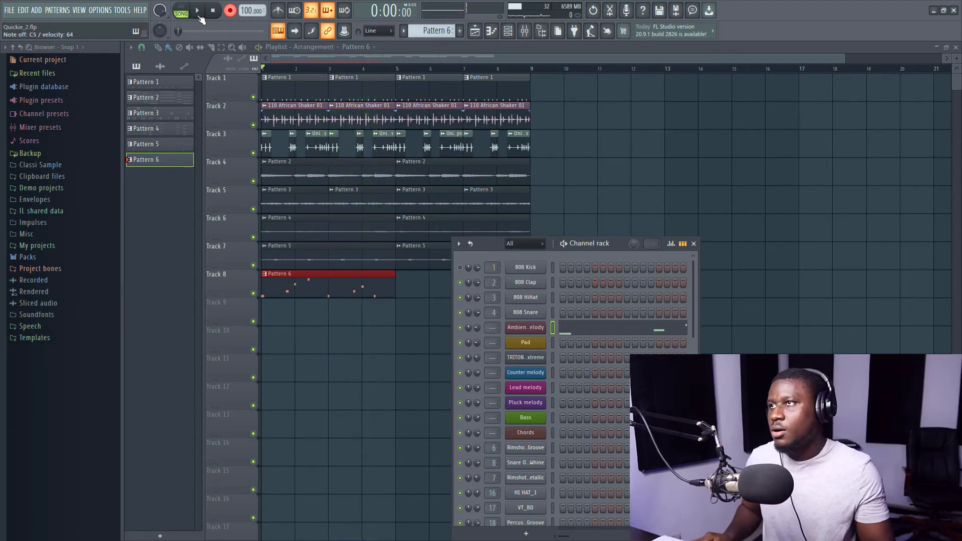
# - Lower the ambient melody's F5 note at the start of bar 2 to E5 and check it in playback
pyautogui.doubleClick(289, 278)
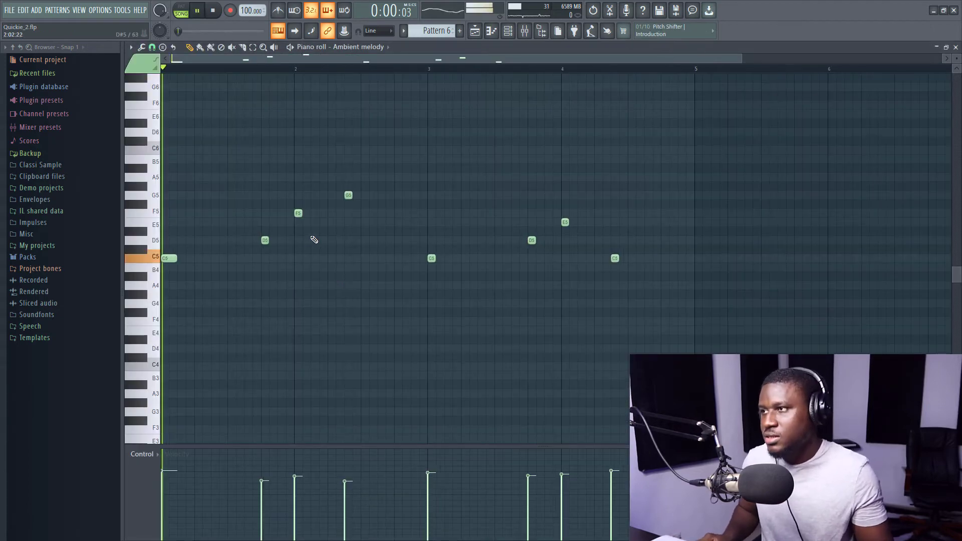
pyautogui.scroll(1, 320, 333)
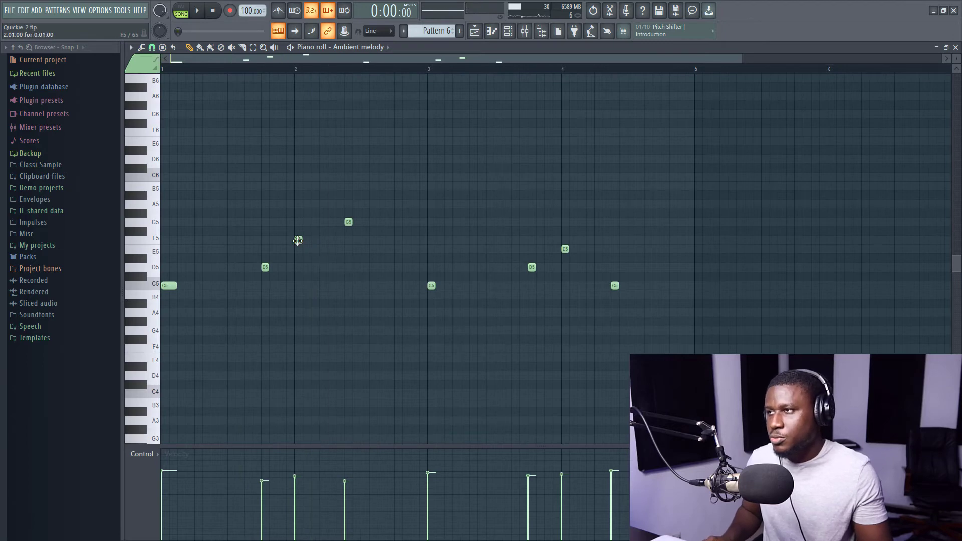
pyautogui.press('space')
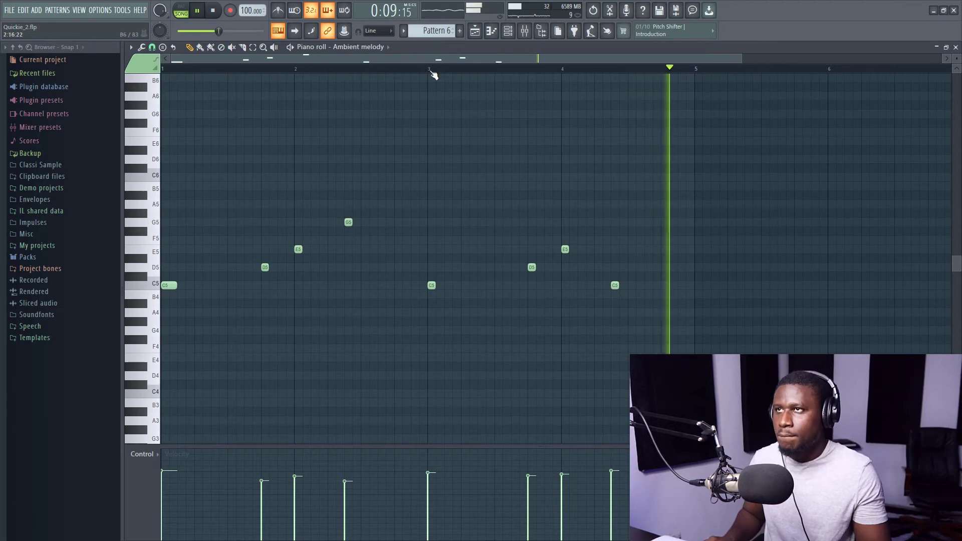
pyautogui.click(475, 31)
pyautogui.press('space')
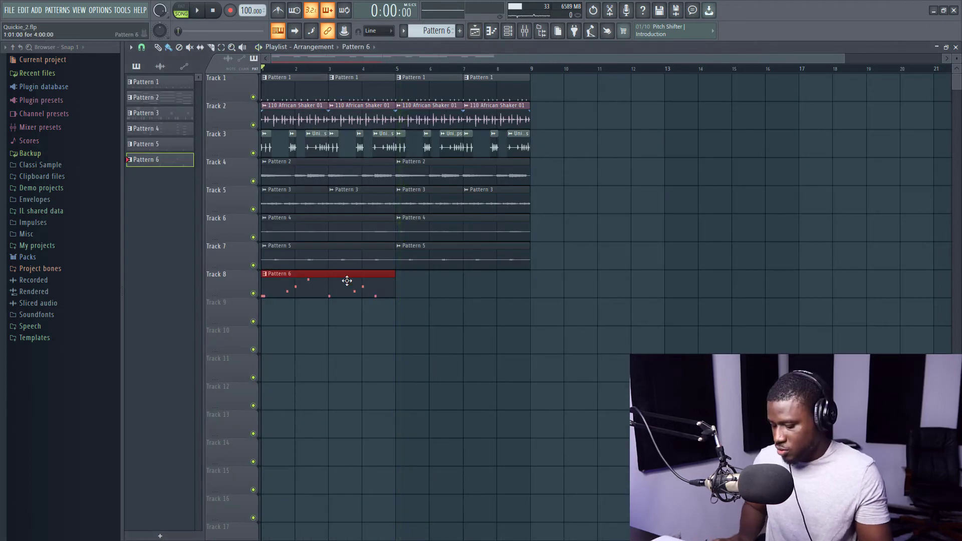
# - Repeat the Pattern 6 clip at bar 5 of Track 8, and render and replace the pattern with an audio clip
pyautogui.hotkey('ctrl', 'b')
pyautogui.rightClick(165, 164)
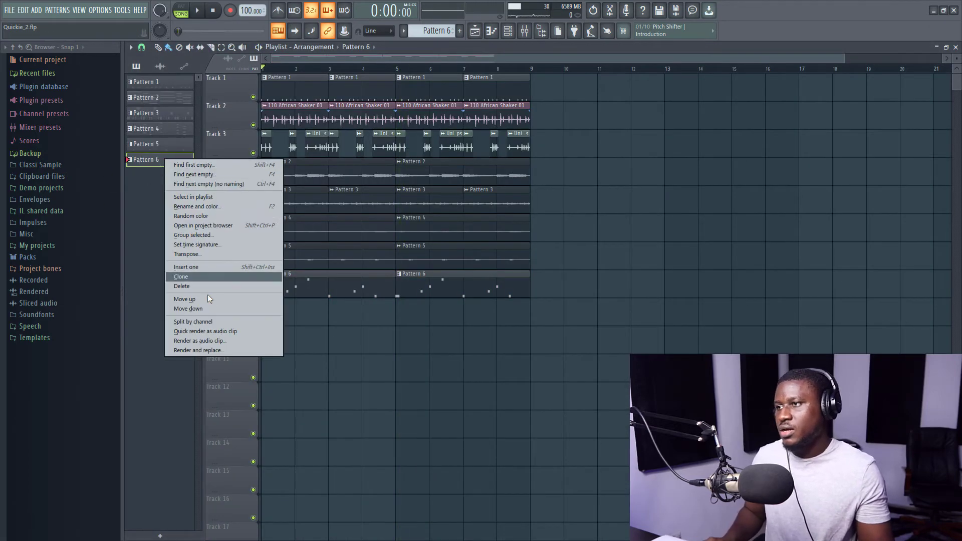
pyautogui.click(210, 351)
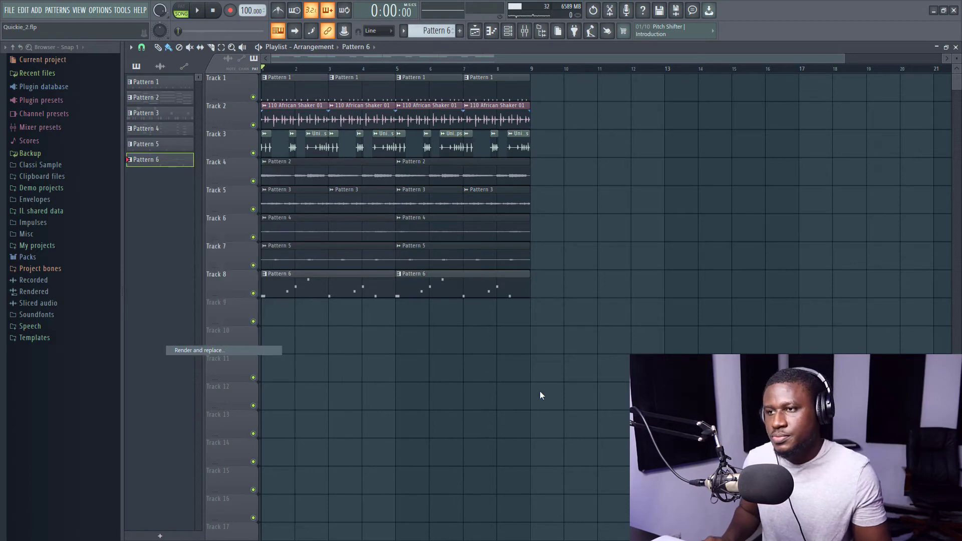
pyautogui.click(554, 415)
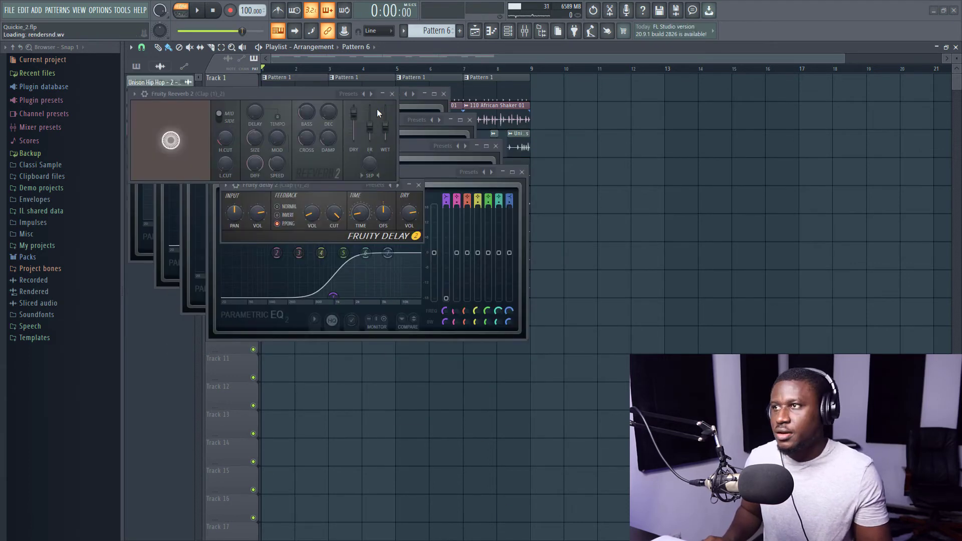
pyautogui.press('space')
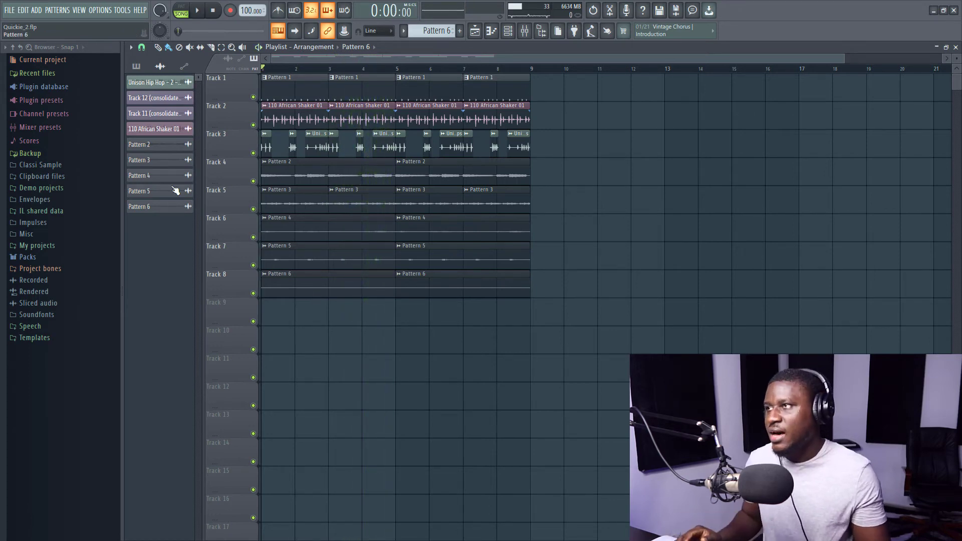
# - Place the Track 12 (consolidated) audio clip at bar 1 of Track 9 and check its sampler settings during playback
pyautogui.click(136, 66)
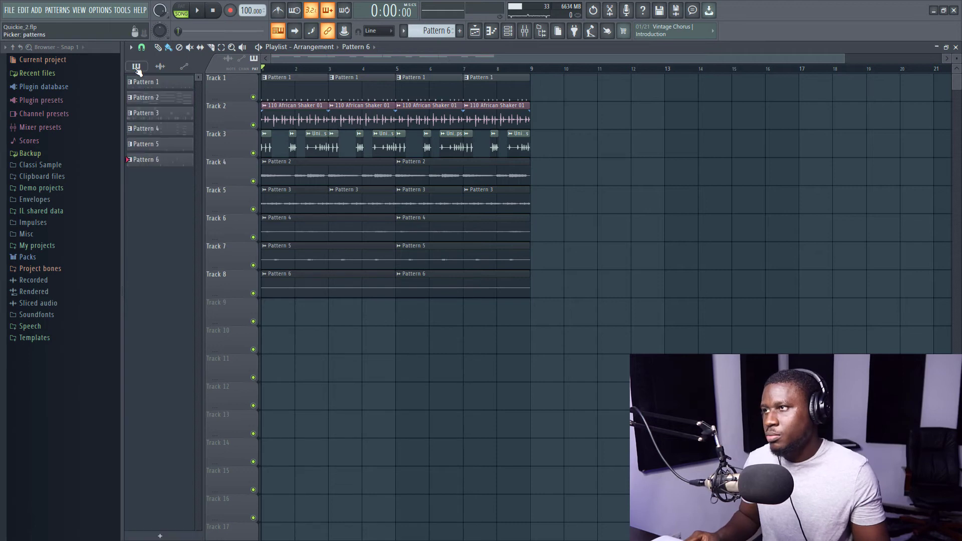
pyautogui.click(159, 66)
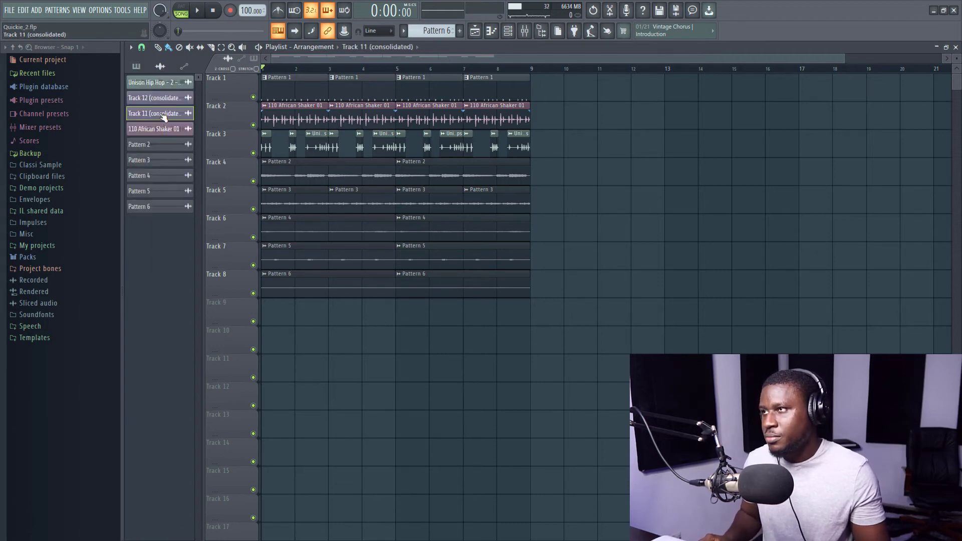
pyautogui.click(164, 115)
pyautogui.click(146, 100)
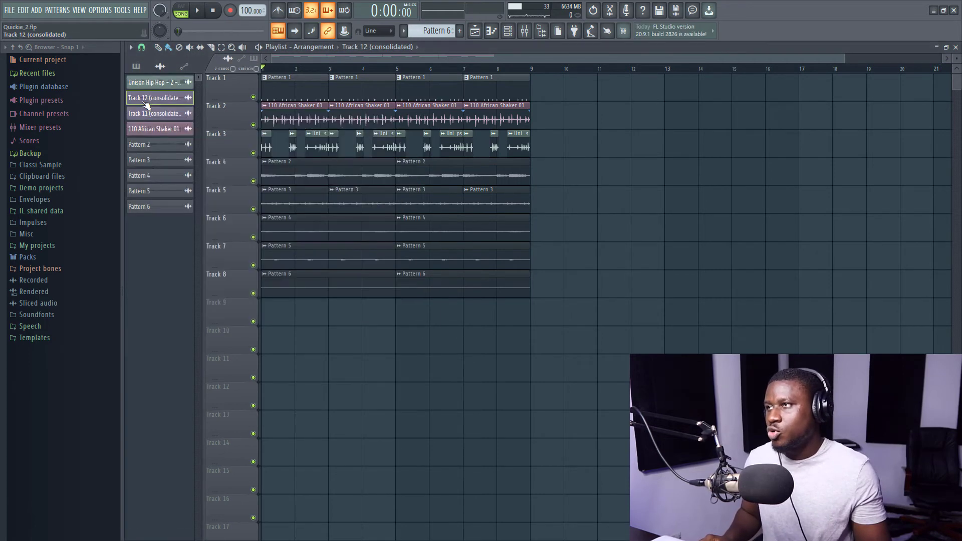
pyautogui.moveTo(296, 320)
pyautogui.mouseDown()
pyautogui.moveTo(300, 329)
pyautogui.moveTo(278, 320)
pyautogui.mouseUp()
pyautogui.doubleClick(289, 315)
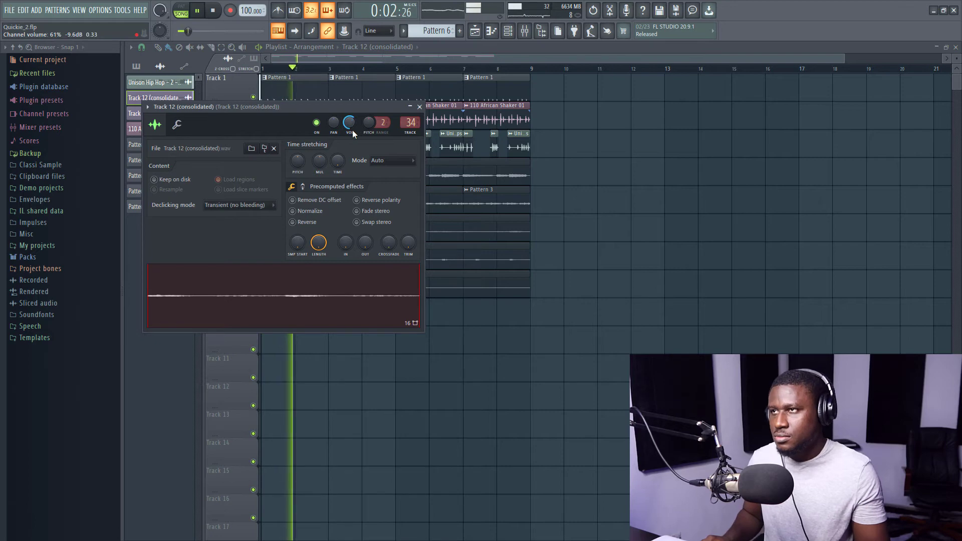
pyautogui.click(327, 61)
# - Repeat the Track 12 (consolidated) clip at bar 5 of Track 9 and play the arrangement to check it
pyautogui.keyDown('ctrl'); pyautogui.click(333, 311); pyautogui.keyUp('ctrl')
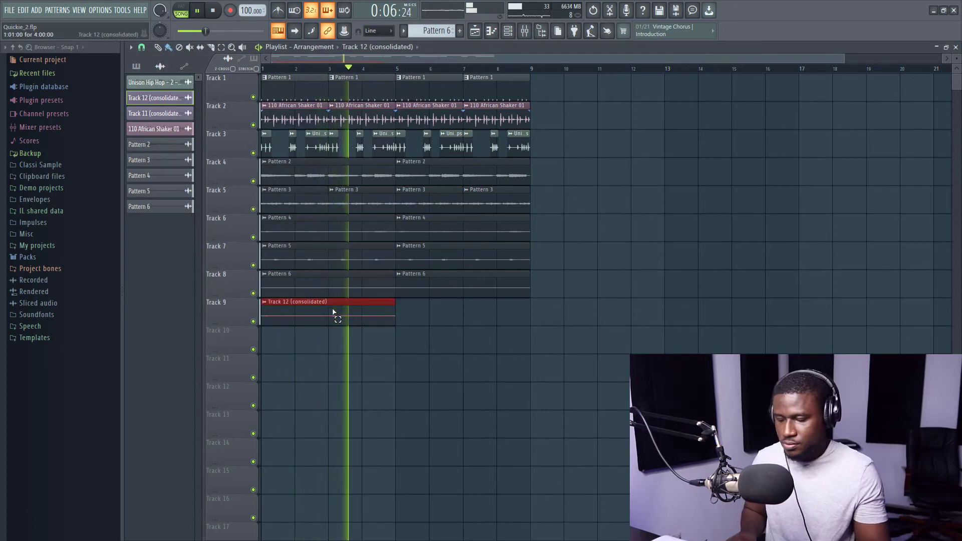
pyautogui.hotkey('ctrl', 'b')
pyautogui.click(395, 382)
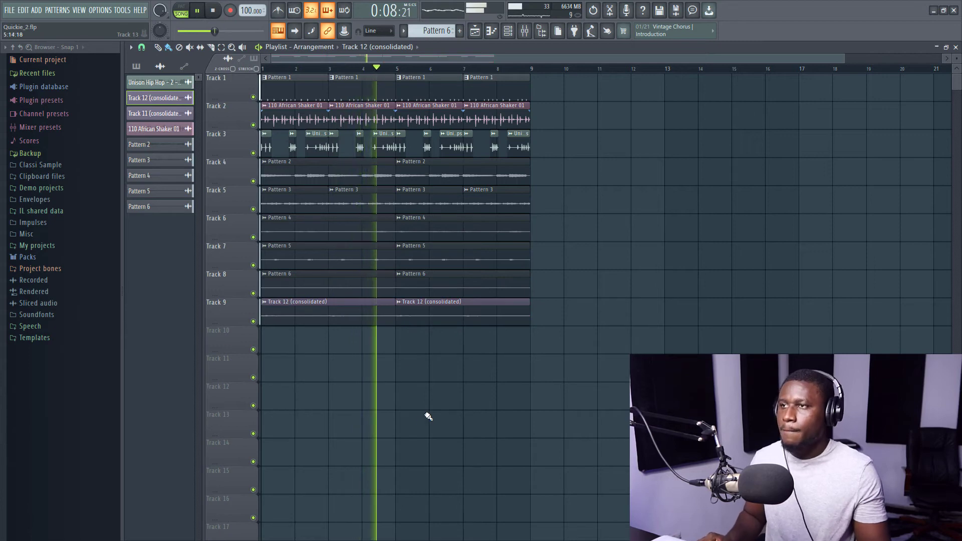
pyautogui.press('space')
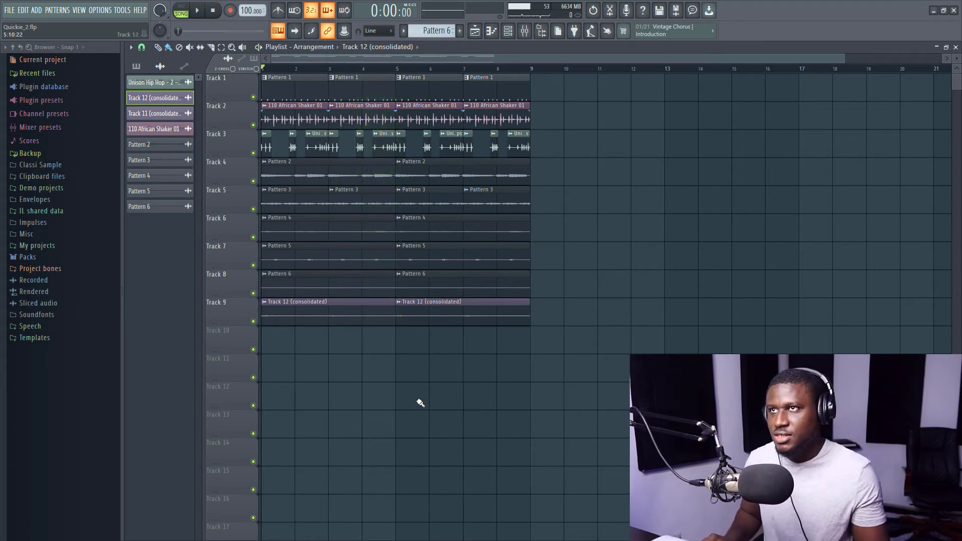
pyautogui.press('space')
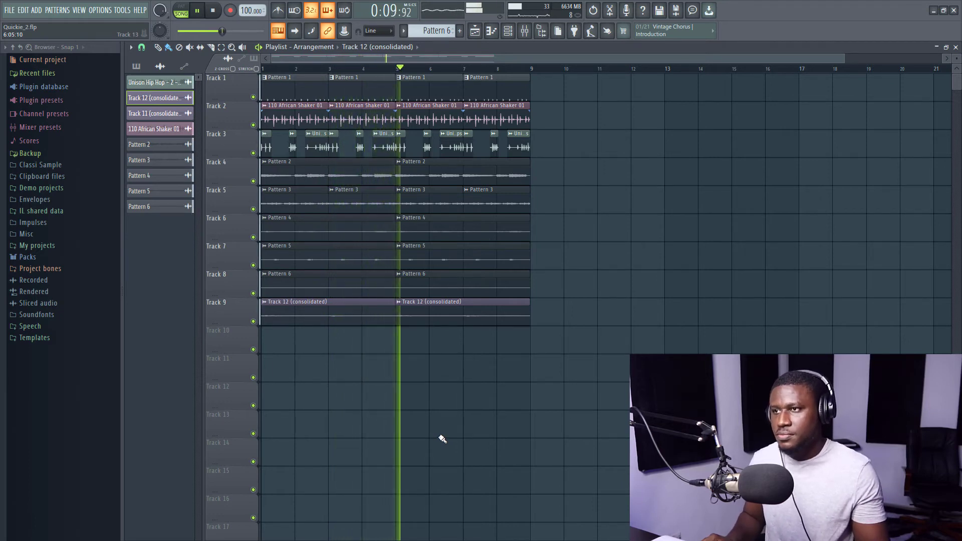
pyautogui.press('space')
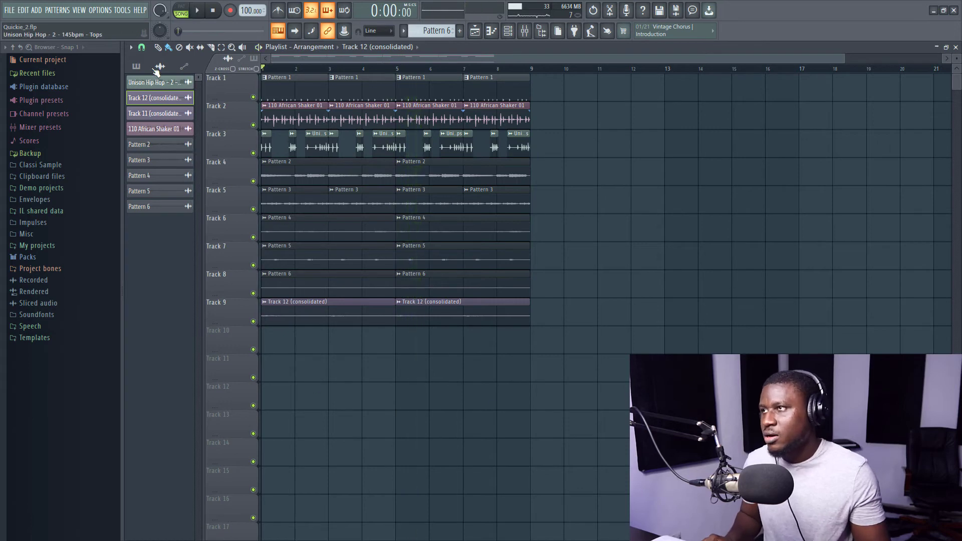
# - Place the Track 11 (consolidated) audio clip midway through bar 1 of Track 10 and repeat it every two bars through bar 8
pyautogui.click(147, 69)
pyautogui.click(167, 70)
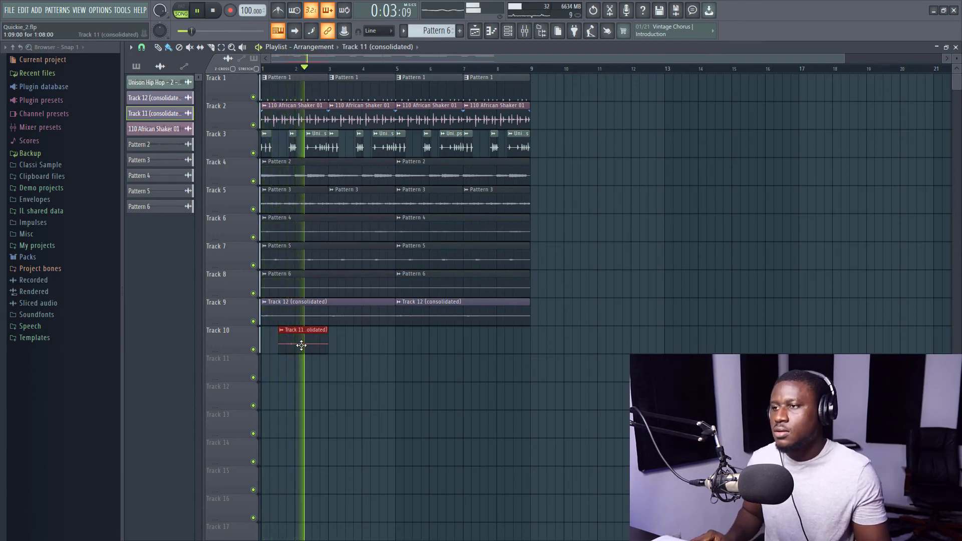
pyautogui.moveTo(302, 345); pyautogui.dragTo(423, 361)
pyautogui.keyDown('ctrl'); pyautogui.click(430, 386); pyautogui.keyUp('ctrl')
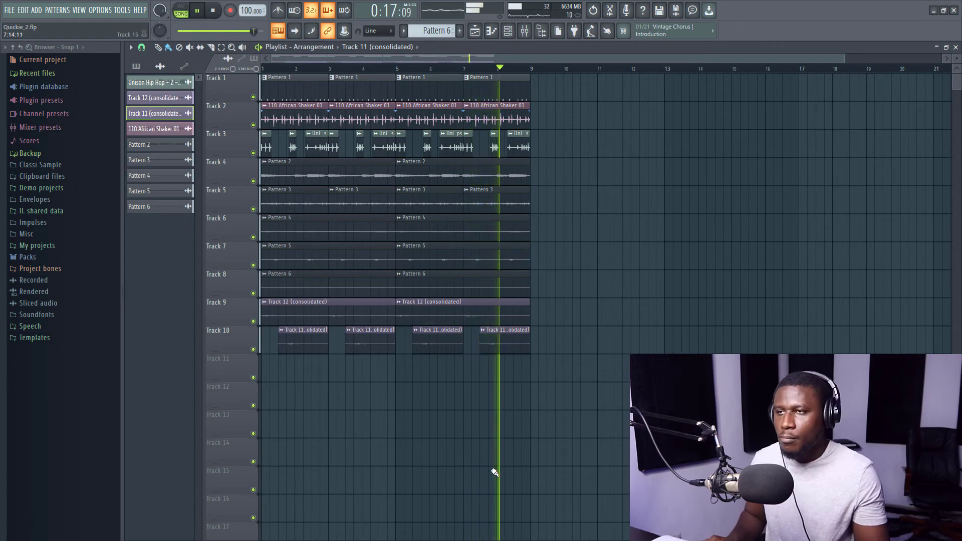
pyautogui.press('space')
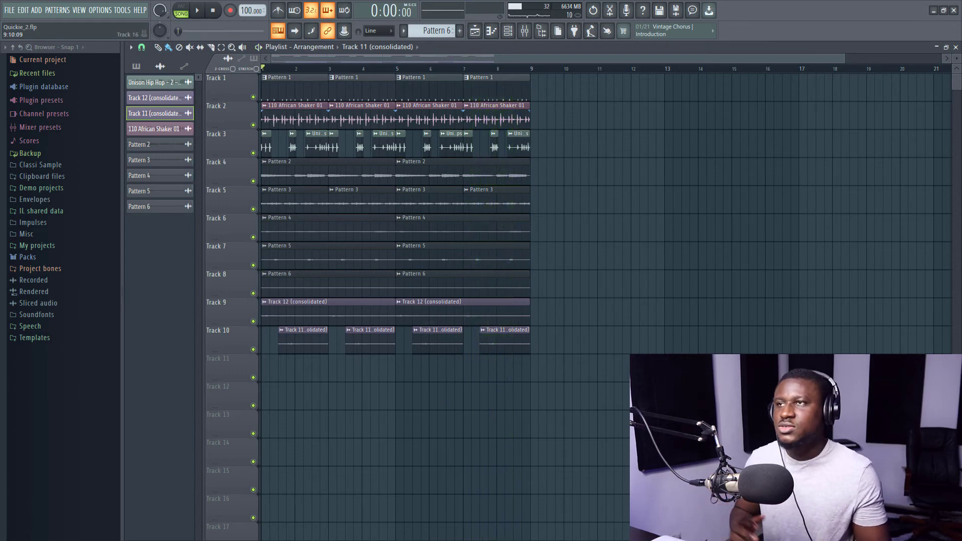
# - Show all channels, select the Bass channel, create the empty Pattern 7, and place it at bar 1 of Track 11
pyautogui.click(508, 31)
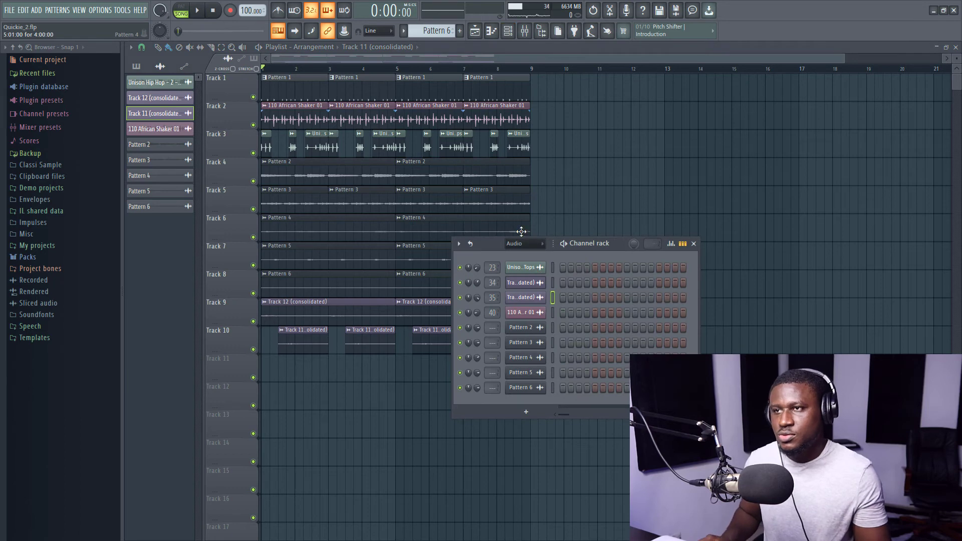
pyautogui.click(521, 252)
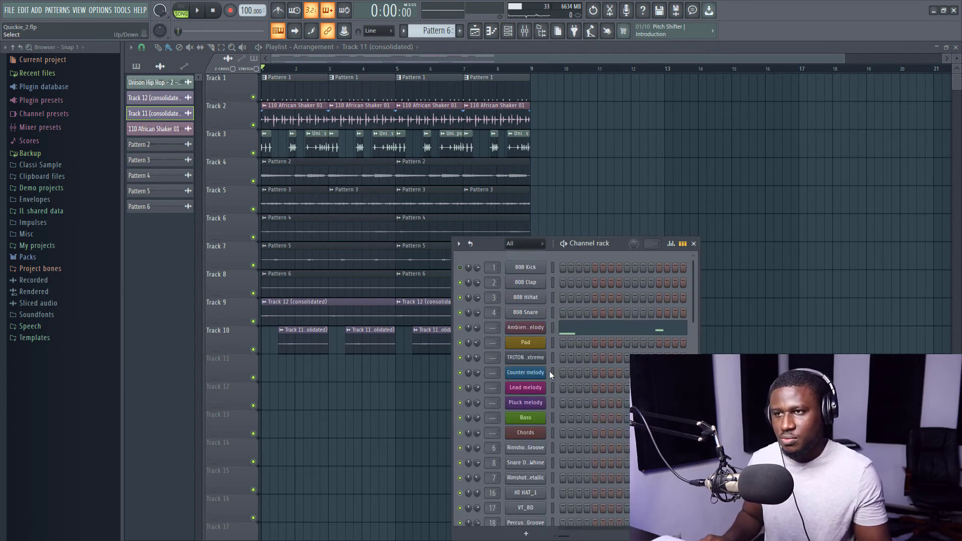
pyautogui.click(553, 418)
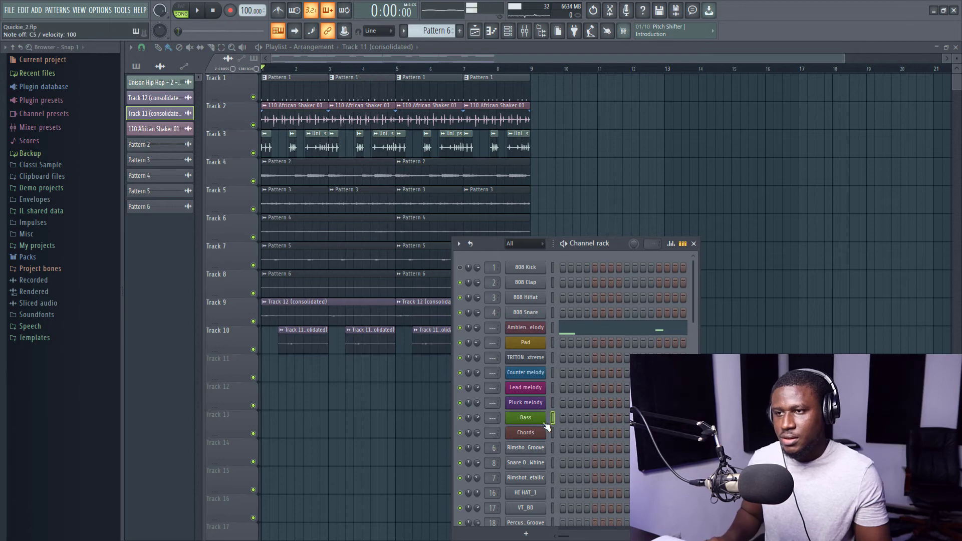
pyautogui.click(437, 32)
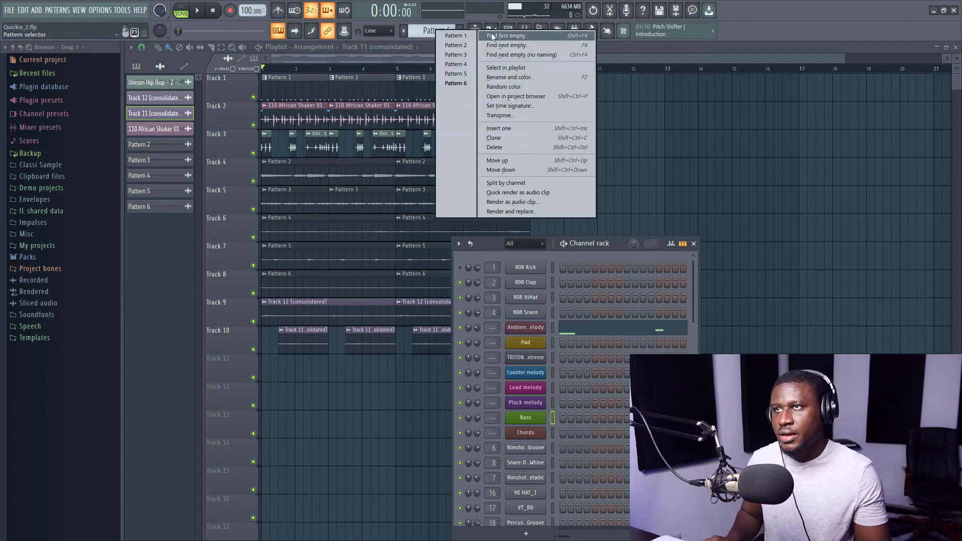
pyautogui.click(491, 36)
pyautogui.click(366, 35)
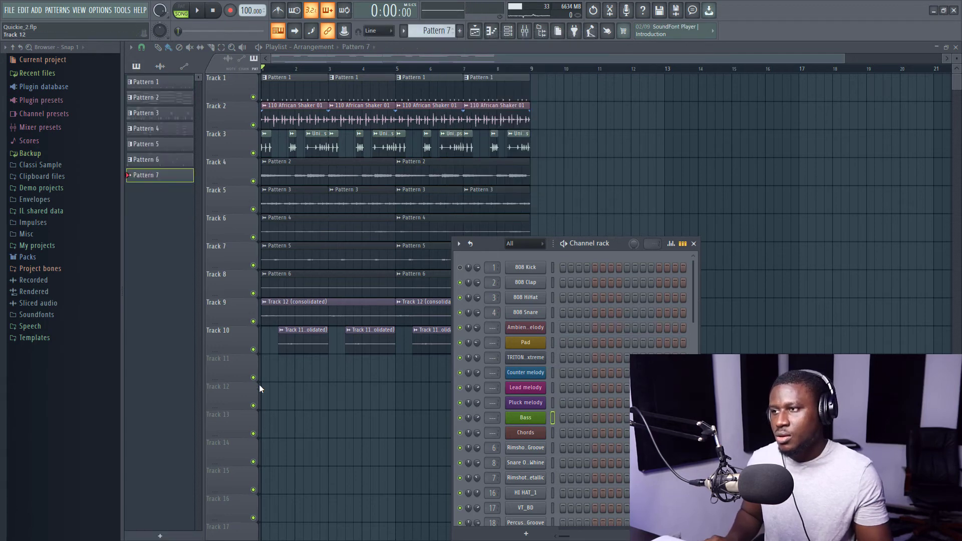
pyautogui.click(270, 372)
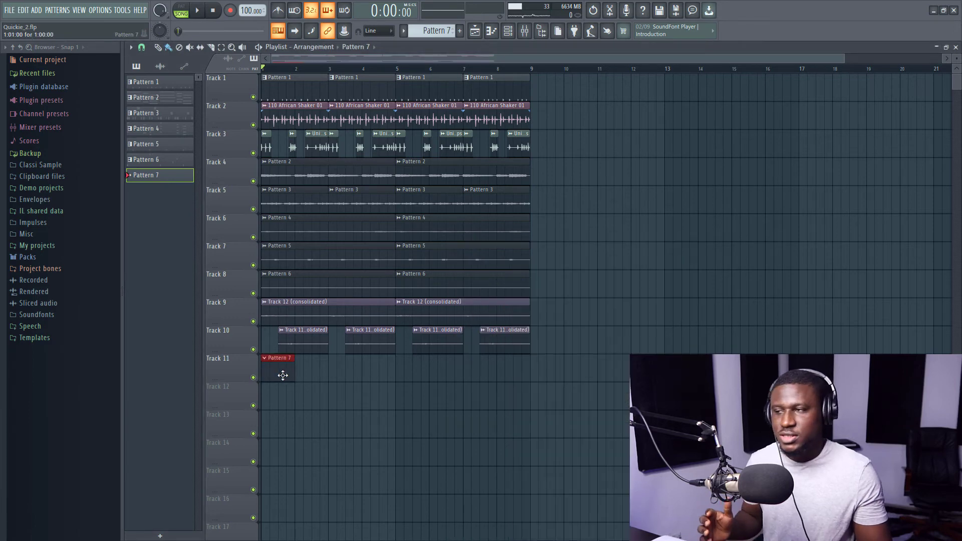
# - Enter a two-bar bass line of A6, G6 and F6 on the Bass channel of Pattern 7 and show its piano roll
pyautogui.press('F6')
pyautogui.rightClick(532, 419)
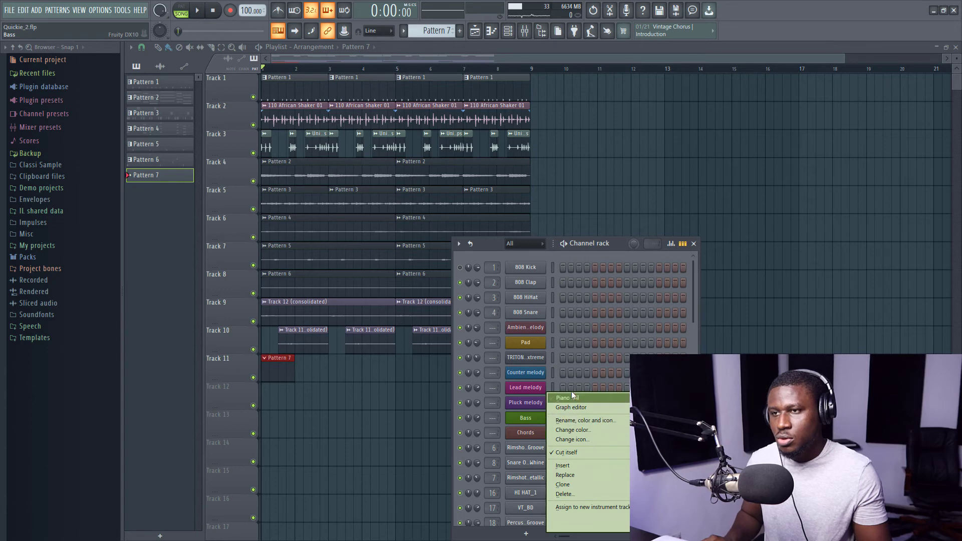
pyautogui.click(563, 398)
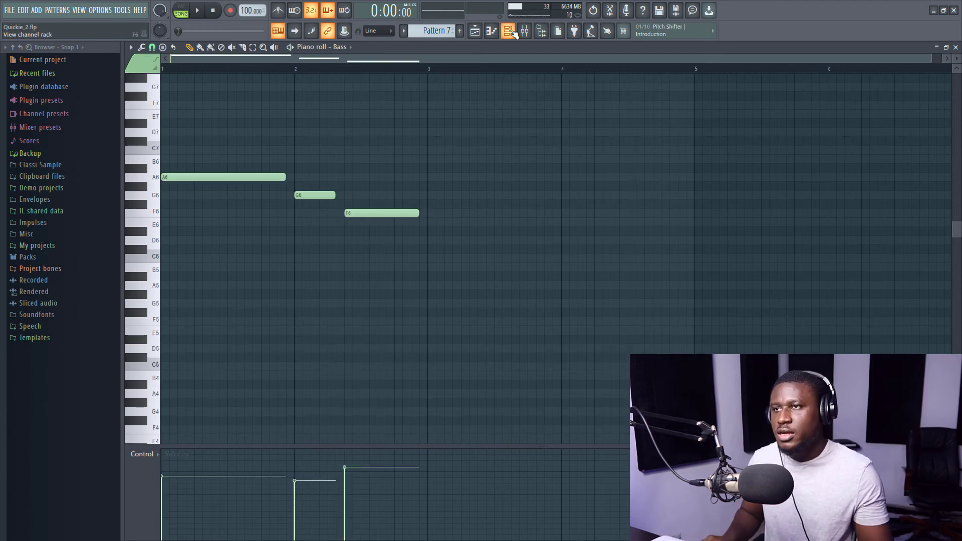
# - Switch to Pattern 2 and copy the Chords channel's notes
pyautogui.press('F6')
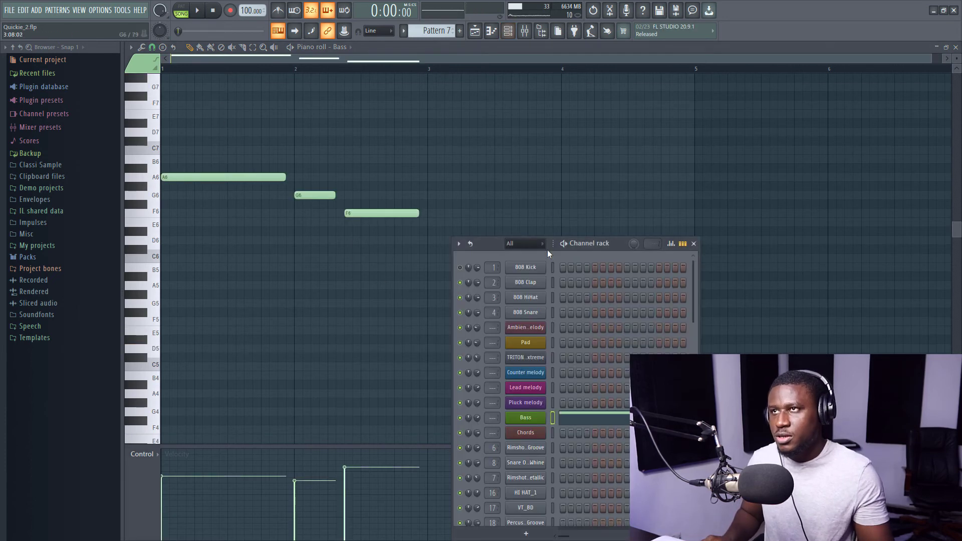
pyautogui.scroll(6, 439, 33)
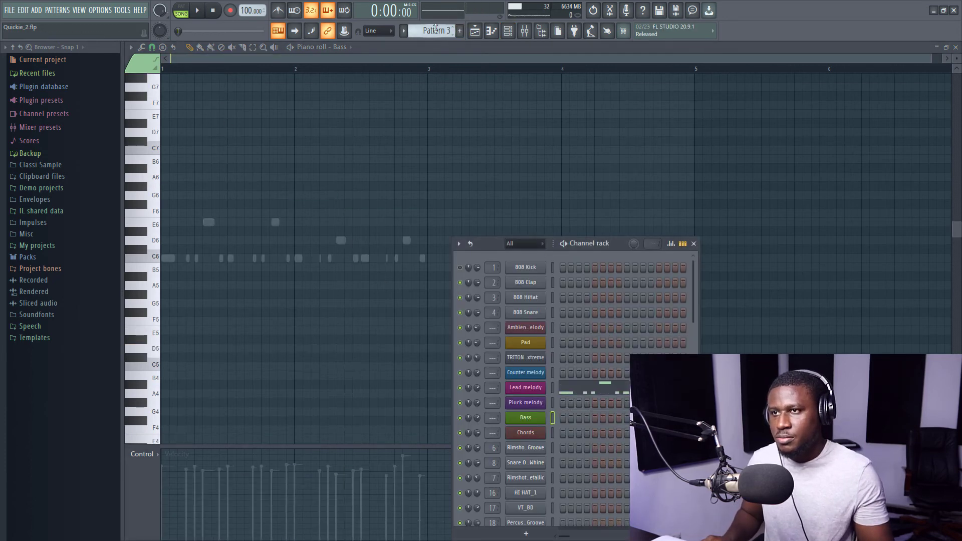
pyautogui.scroll(-1, 439, 33)
pyautogui.scroll(1, 439, 32)
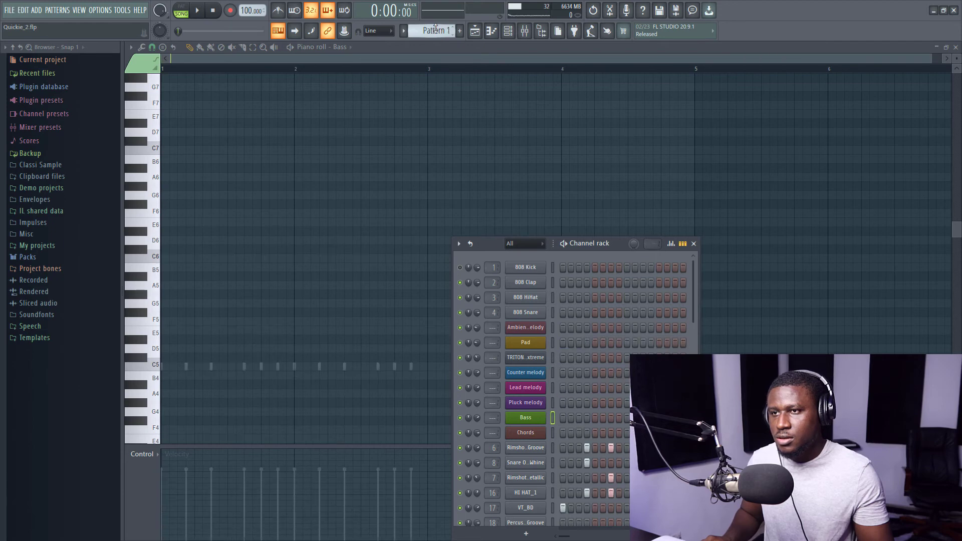
pyautogui.scroll(-1, 434, 28)
pyautogui.scroll(-1, 434, 29)
pyautogui.scroll(1, 435, 28)
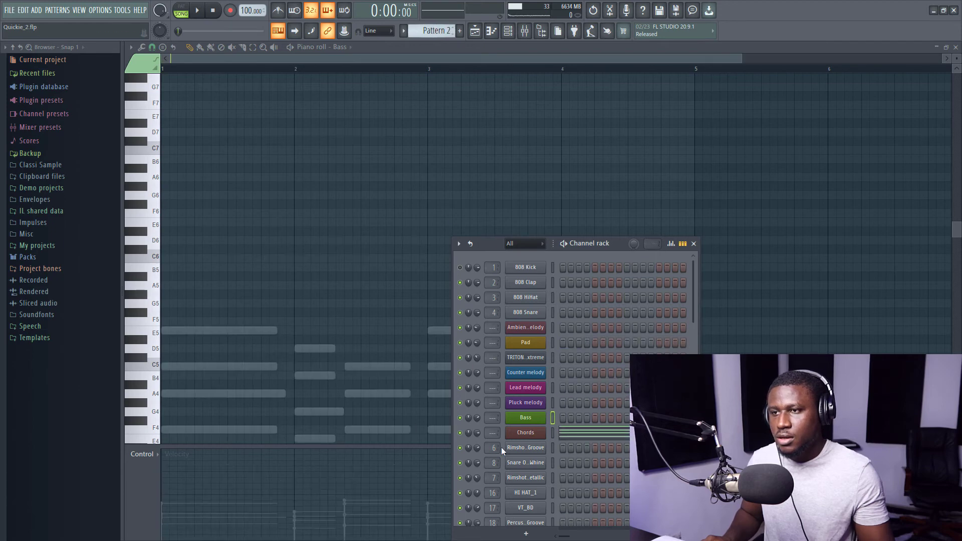
pyautogui.rightClick(539, 431)
pyautogui.click(544, 118)
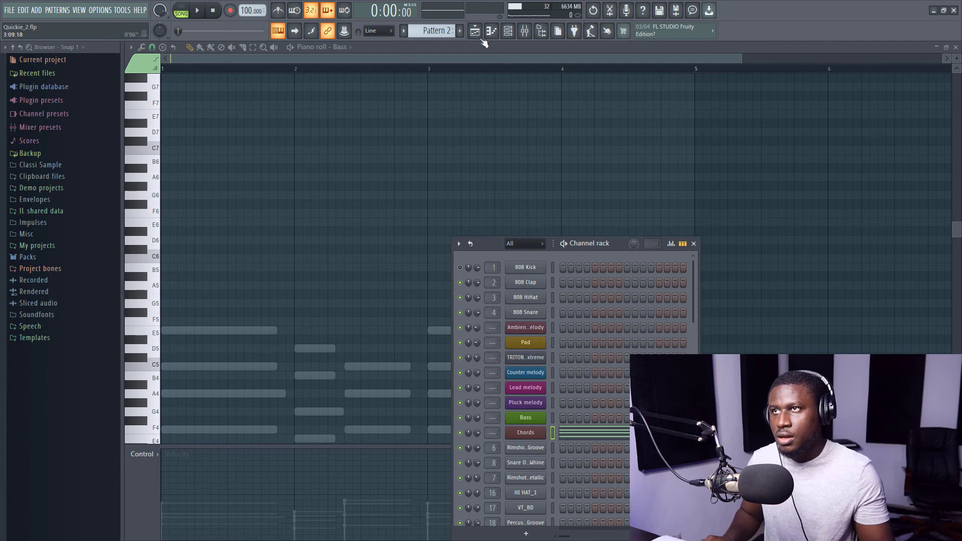
# - Return to the playlist with Pattern 7 and paste the chord notes onto the 808 Kick channel as a reference
pyautogui.click(474, 31)
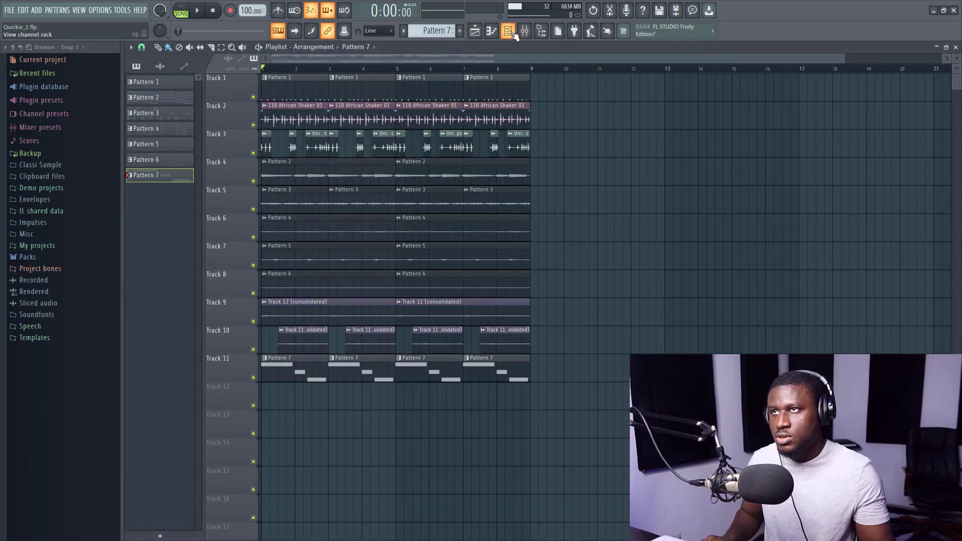
pyautogui.click(513, 33)
pyautogui.rightClick(529, 272)
pyautogui.click(621, 362)
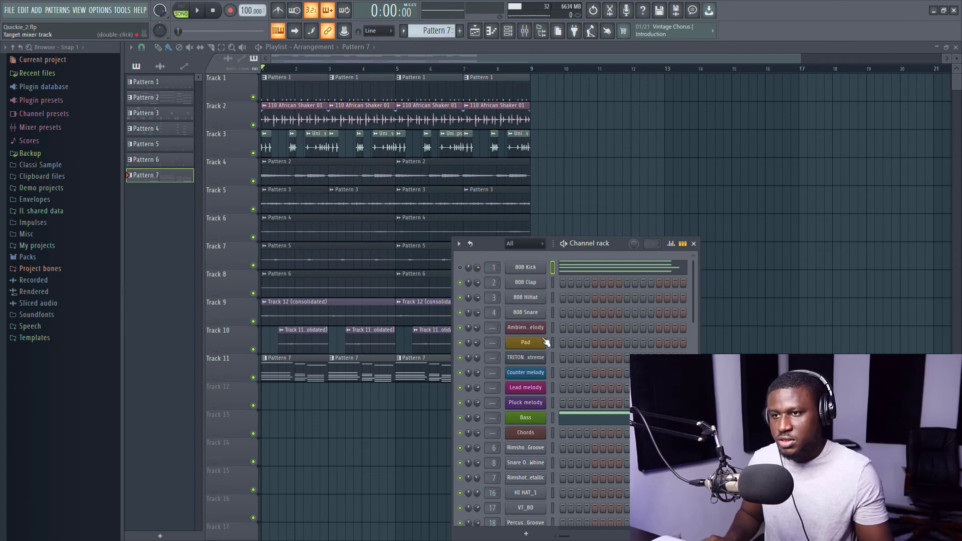
# - Transpose the Bass notes in Pattern 7 down two octaves to A4, G4 and F4, and play them back in pattern mode
pyautogui.click(595, 418)
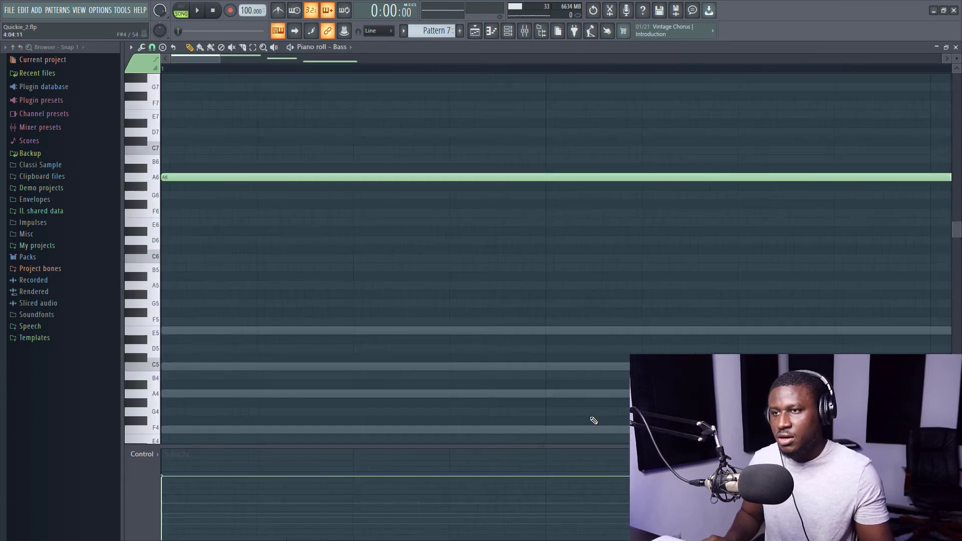
pyautogui.click(182, 12)
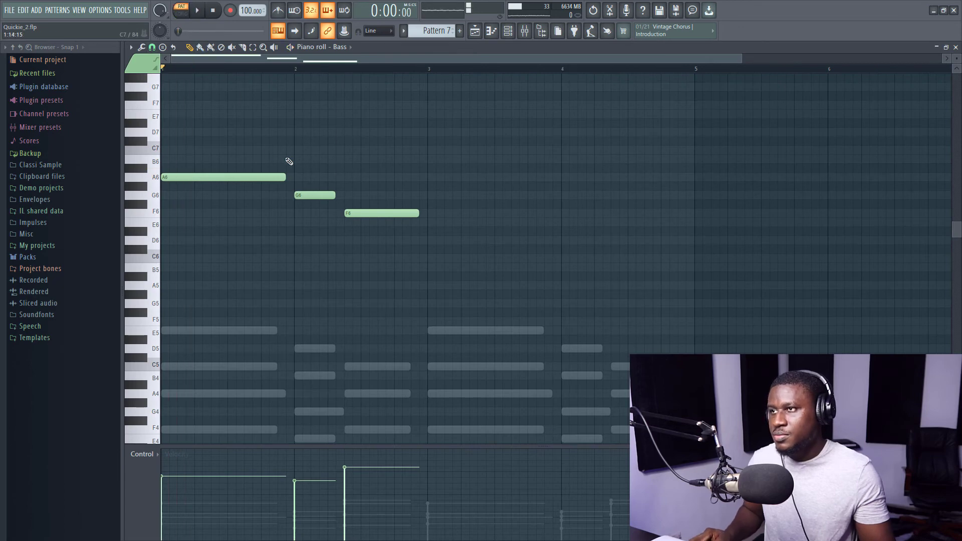
pyautogui.hotkey('ctrl', 'Down')
pyautogui.hotkey('ctrl', 'Down')
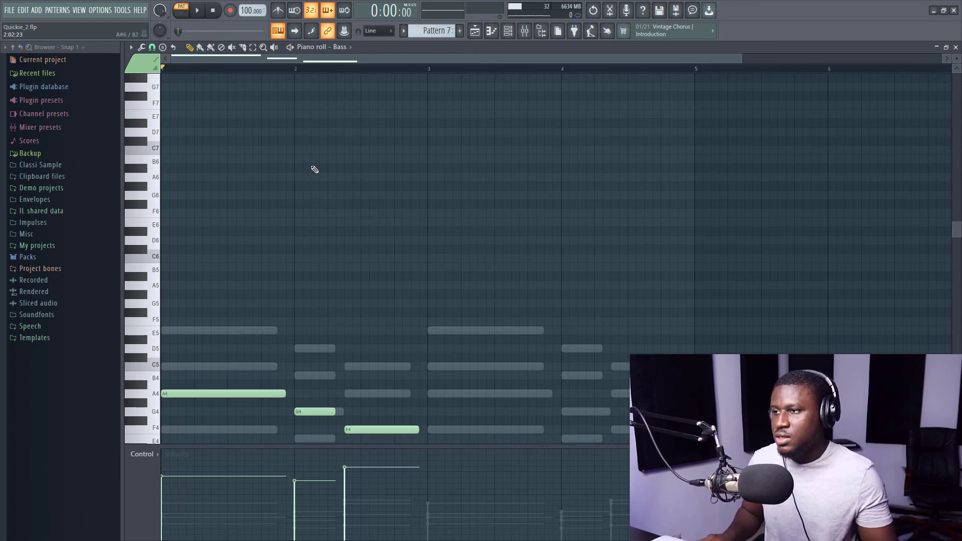
pyautogui.scroll(-3, 300, 176)
pyautogui.press('space')
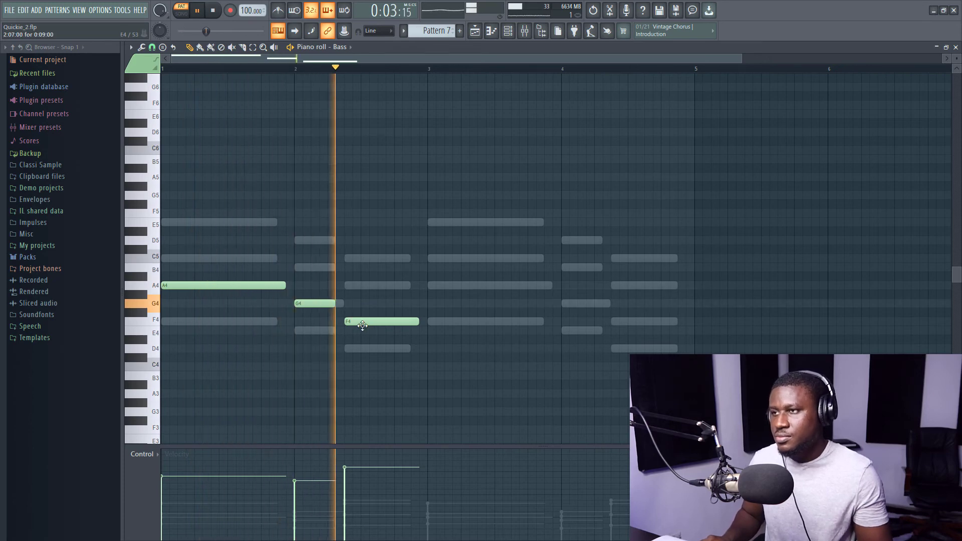
# - Remove the surplus Pattern 7 clips on Track 11 and duplicate the four-bar clip so it fills bars 1 to 8
pyautogui.press('space')
pyautogui.click(477, 34)
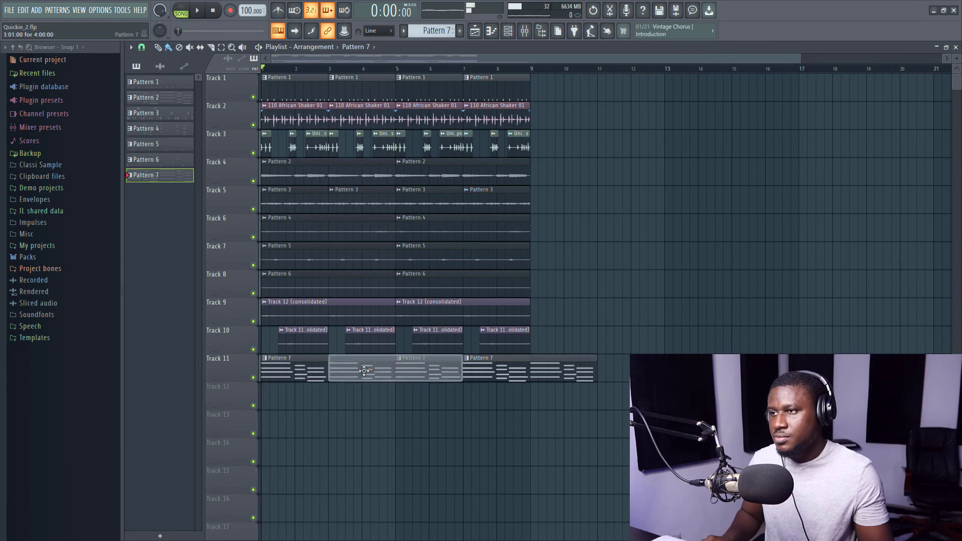
pyautogui.rightClick(451, 373)
pyautogui.rightClick(503, 376)
pyautogui.moveTo(391, 373); pyautogui.dragTo(298, 368)
pyautogui.hotkey('ctrl', 'b')
# - In the Bass piano roll of Pattern 7, raise the first note to C5 and the second to D5 while checking against the song
pyautogui.click(507, 31)
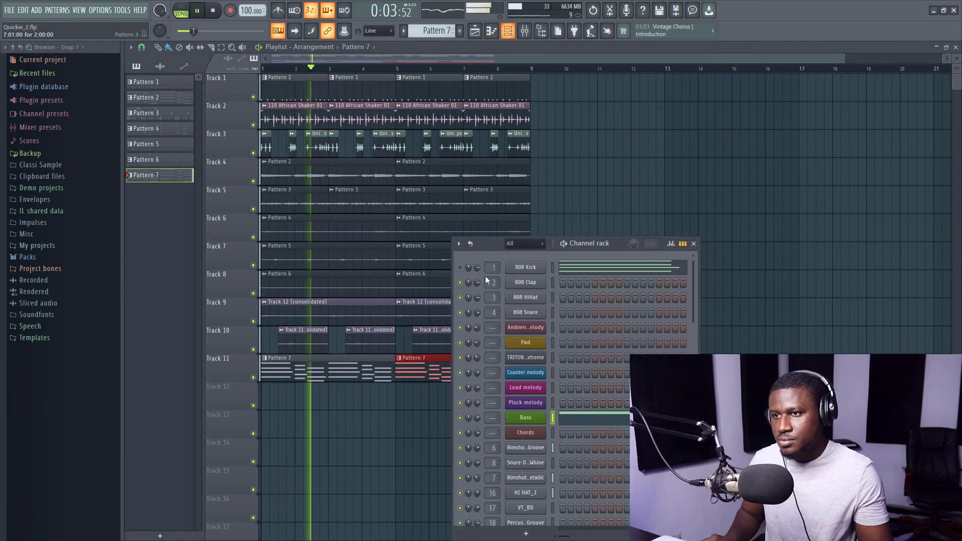
pyautogui.click(560, 419)
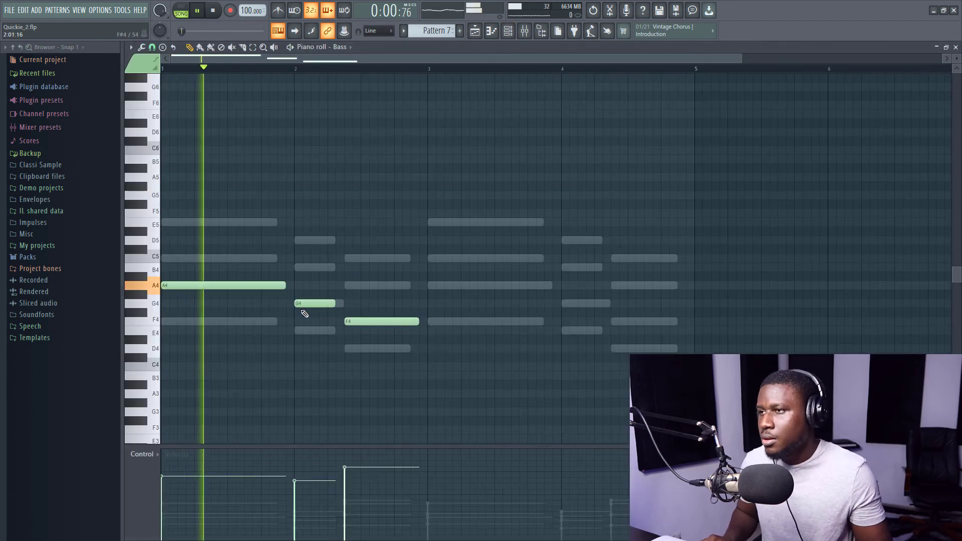
pyautogui.press('space')
pyautogui.moveTo(220, 285); pyautogui.dragTo(211, 254)
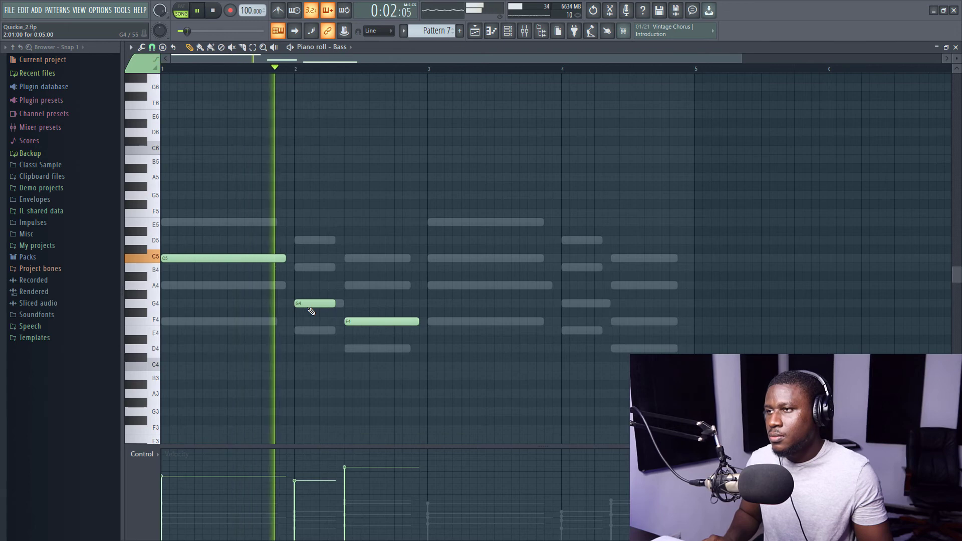
pyautogui.press('space')
pyautogui.moveTo(311, 303); pyautogui.dragTo(310, 272)
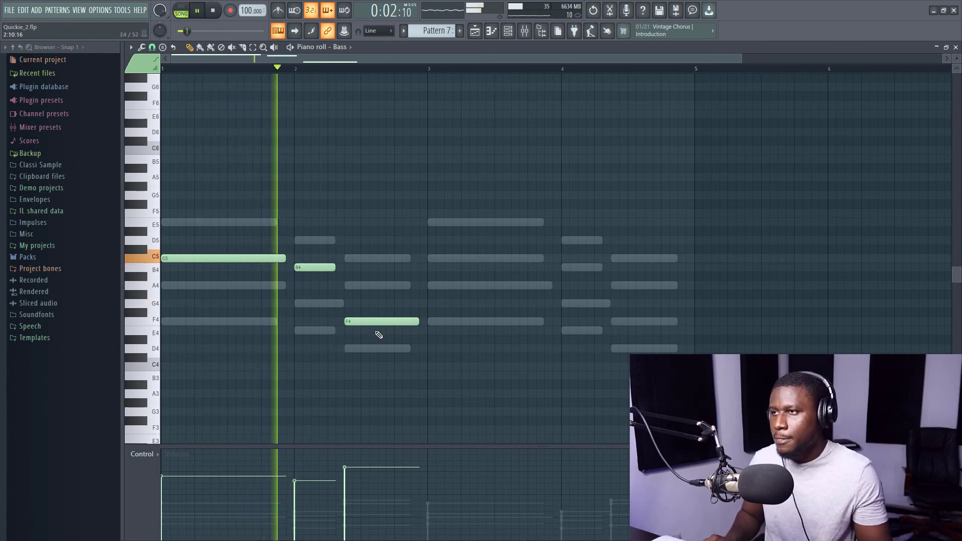
pyautogui.moveTo(307, 268); pyautogui.dragTo(306, 240)
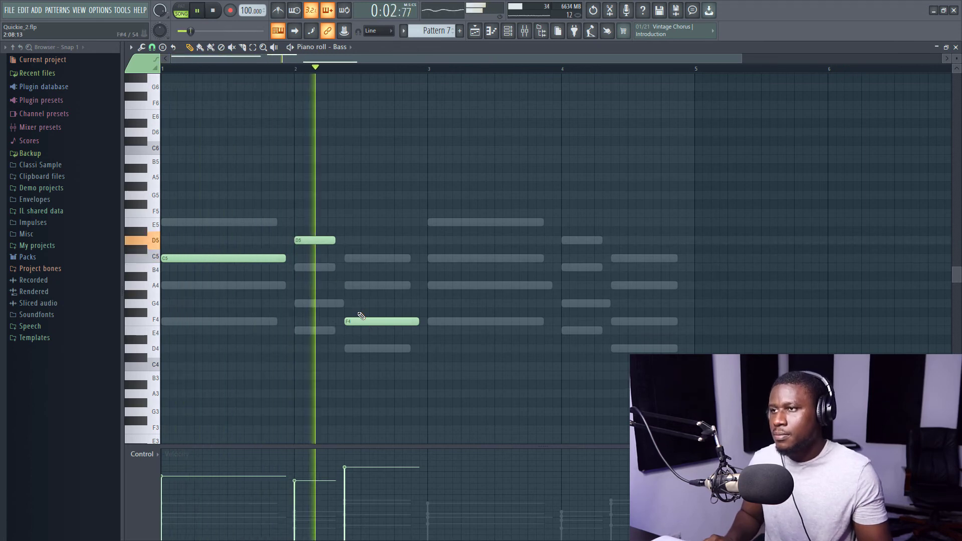
# - Try the third Bass note on A4, move it up to C5 and play the line back with the song
pyautogui.press('space')
pyautogui.moveTo(361, 319); pyautogui.dragTo(359, 283)
pyautogui.press('space')
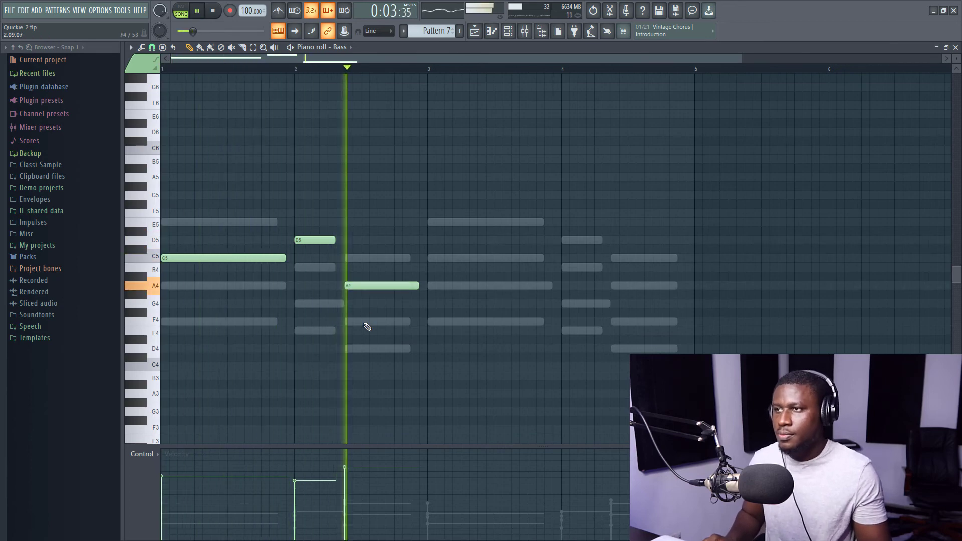
pyautogui.press('space')
pyautogui.doubleClick(377, 286)
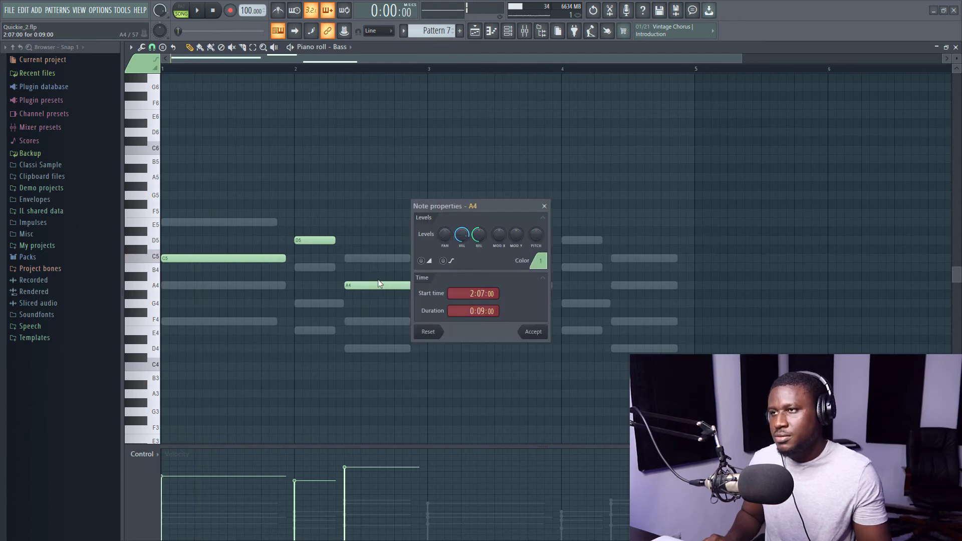
pyautogui.click(543, 206)
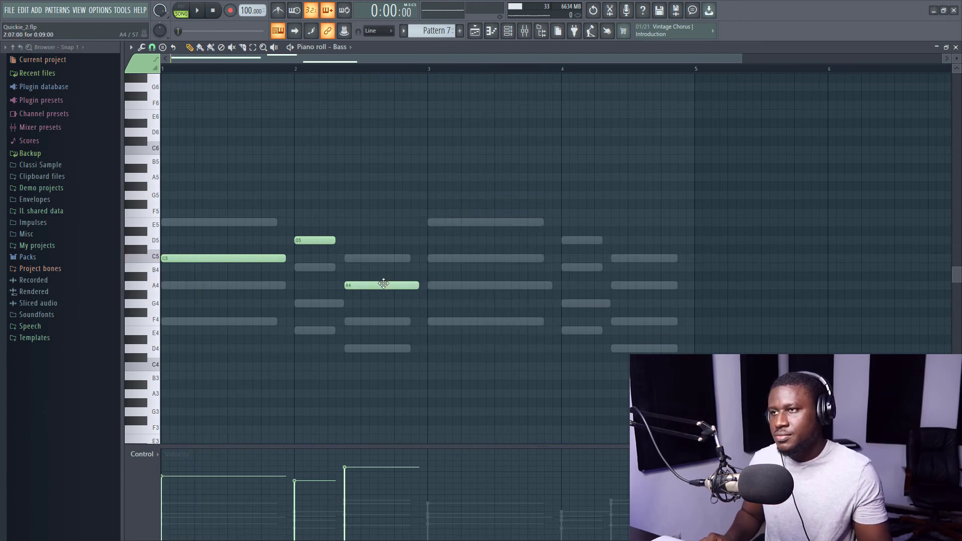
pyautogui.moveTo(383, 284); pyautogui.dragTo(383, 258)
pyautogui.press('space')
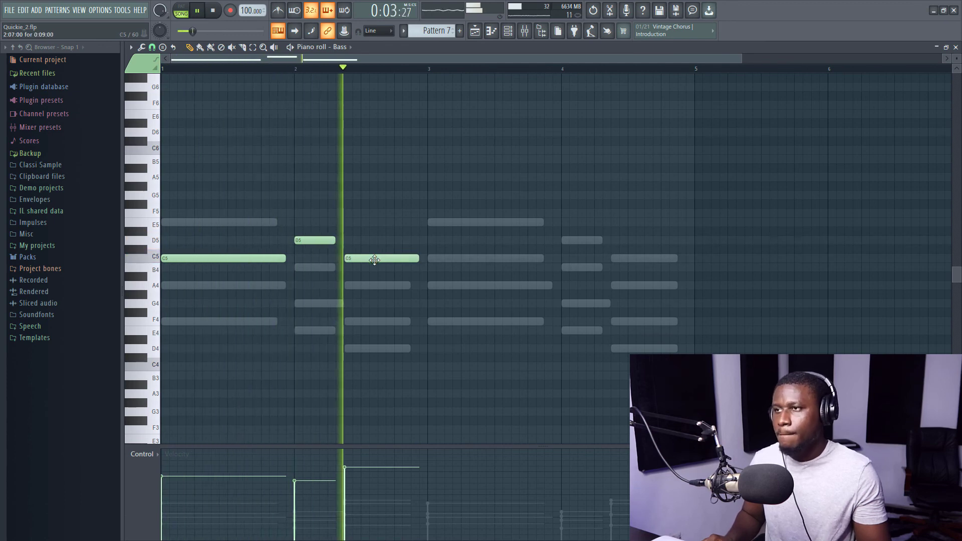
pyautogui.press('space')
# - Copy the three-note bass phrase into bars 3 and 4 and transpose all notes down one octave to C4 and D4
pyautogui.hotkey('ctrl', 'a')
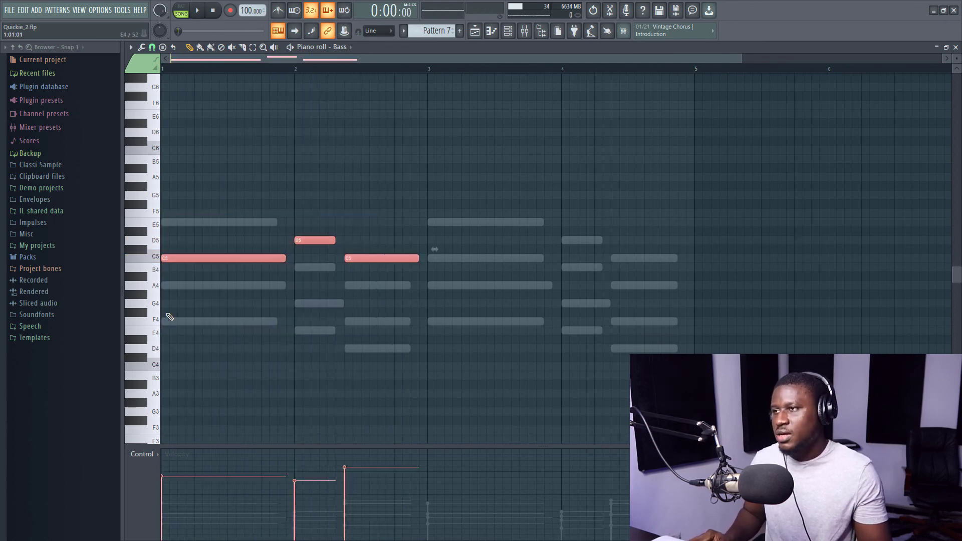
pyautogui.keyDown('shift'); pyautogui.moveTo(204, 256); pyautogui.dragTo(472, 263); pyautogui.keyUp('shift')
pyautogui.keyDown('ctrl'); pyautogui.click(453, 418); pyautogui.keyUp('ctrl')
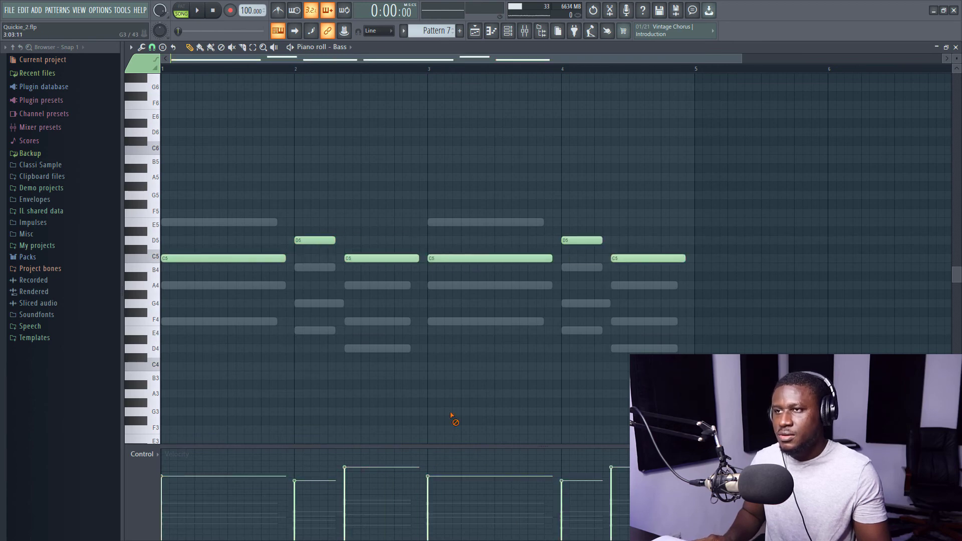
pyautogui.press('space')
pyautogui.hotkey('ctrl', 'Down')
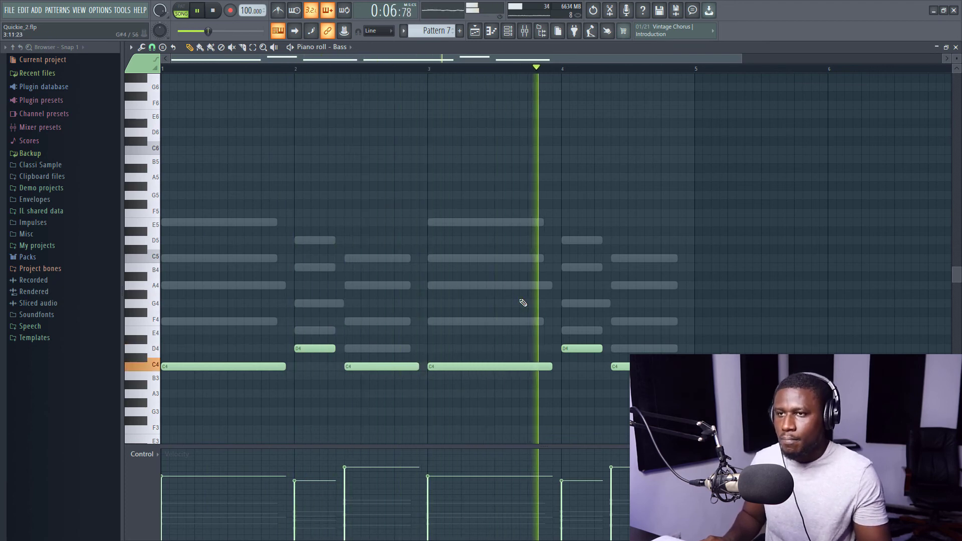
pyautogui.press('space')
# - Cut the reference chord notes from the 808 Kick channel in Pattern 7 and deselect the clips in the playlist
pyautogui.click(476, 32)
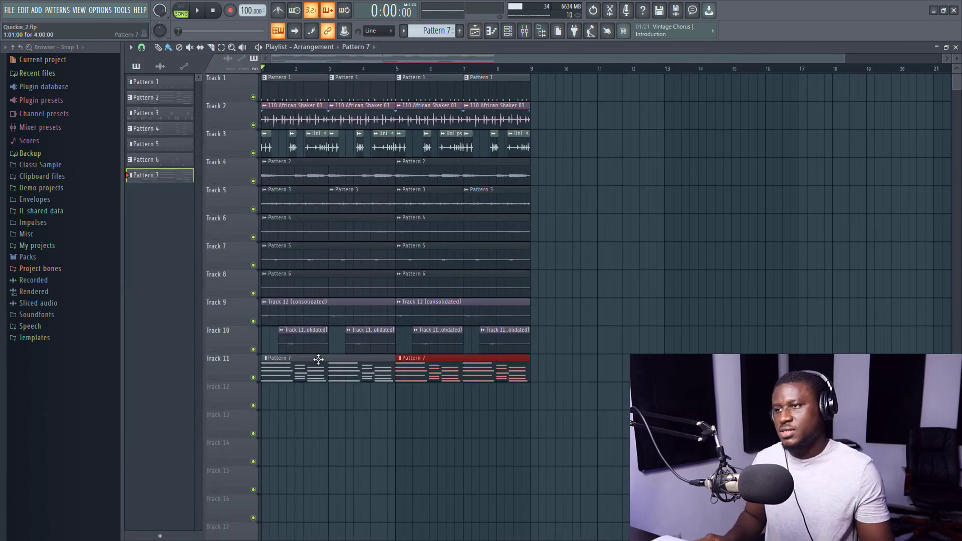
pyautogui.click(508, 31)
pyautogui.rightClick(520, 269)
pyautogui.click(651, 270)
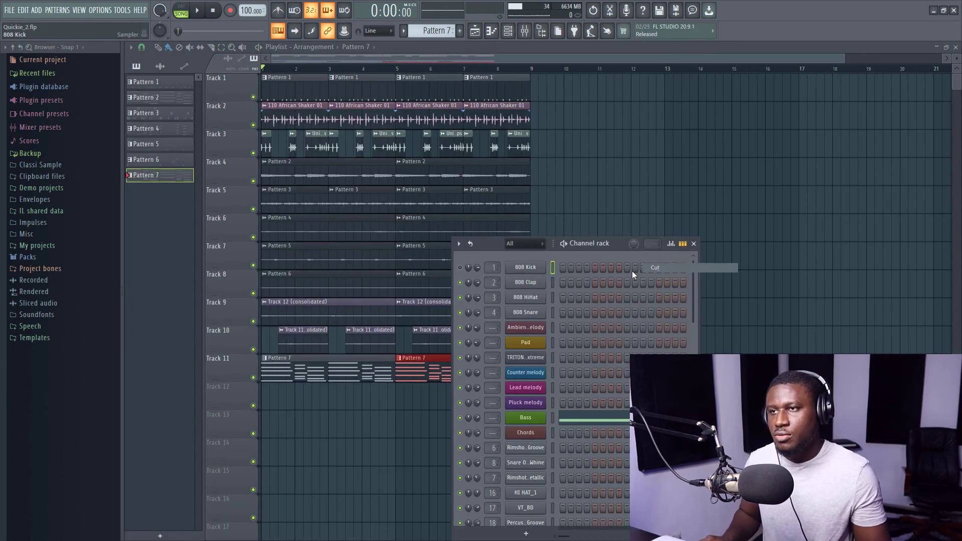
pyautogui.click(355, 373)
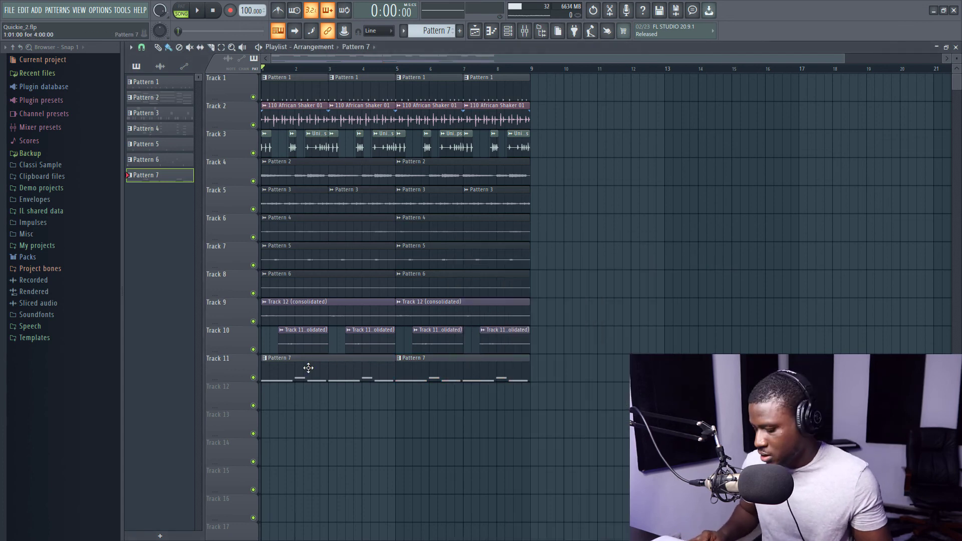
# - Audition the Lead melody and Pluck melody channels and select the Counter melody channel for the next part
pyautogui.click(507, 30)
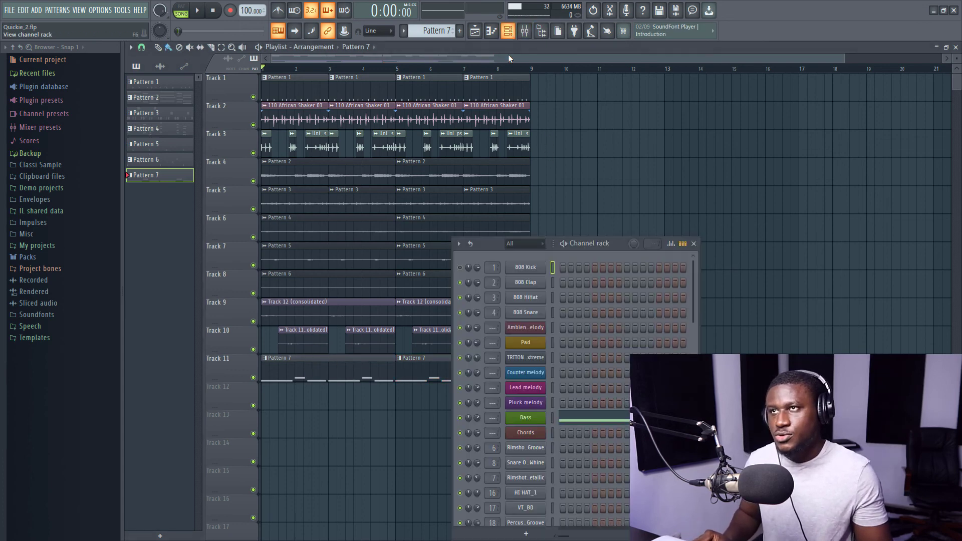
pyautogui.click(552, 387)
pyautogui.click(552, 402)
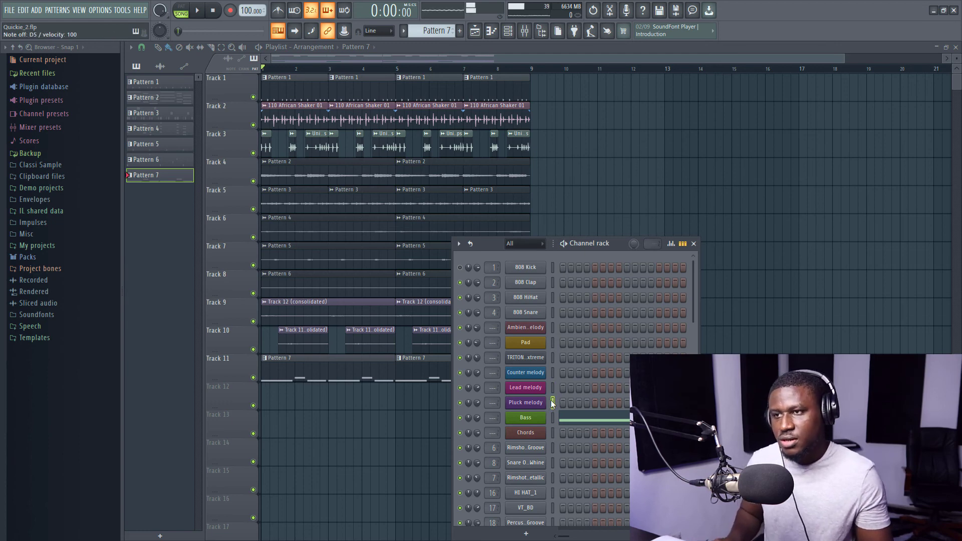
pyautogui.click(552, 372)
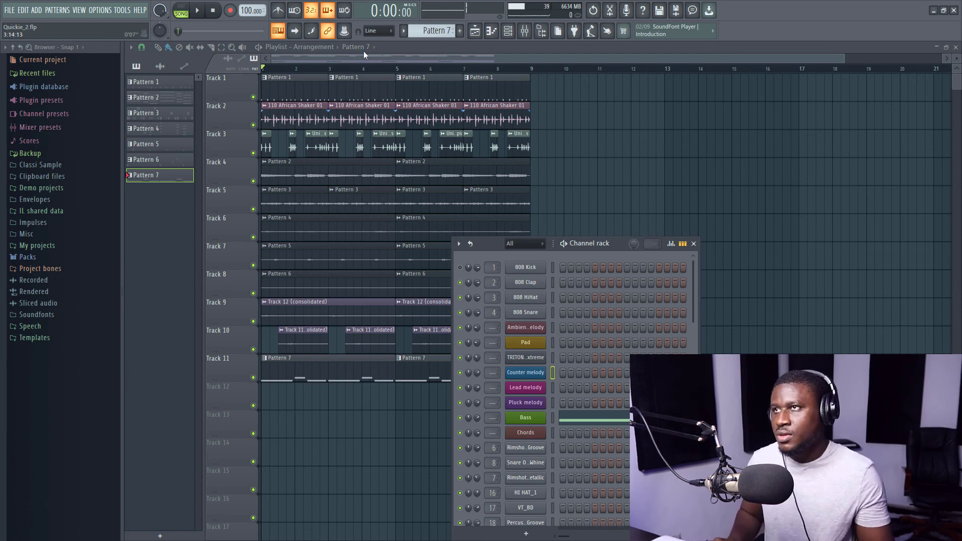
# - Create Pattern 8 and place its clip at bar 1 of Track 12
pyautogui.click(427, 31)
pyautogui.click(525, 43)
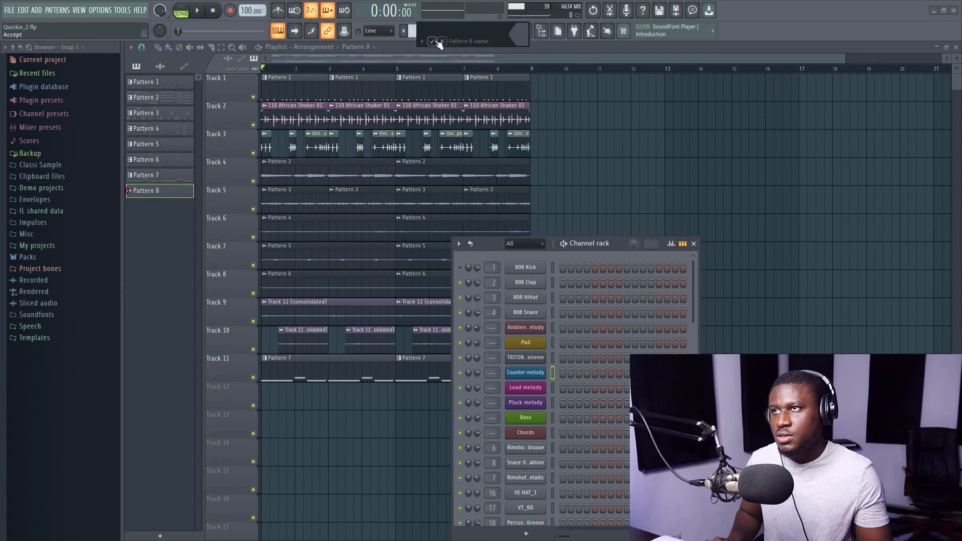
pyautogui.click(266, 405)
# - Preview the song and record four bars of chord stabs on the Counter melody channel into Pattern 8
pyautogui.press('space')
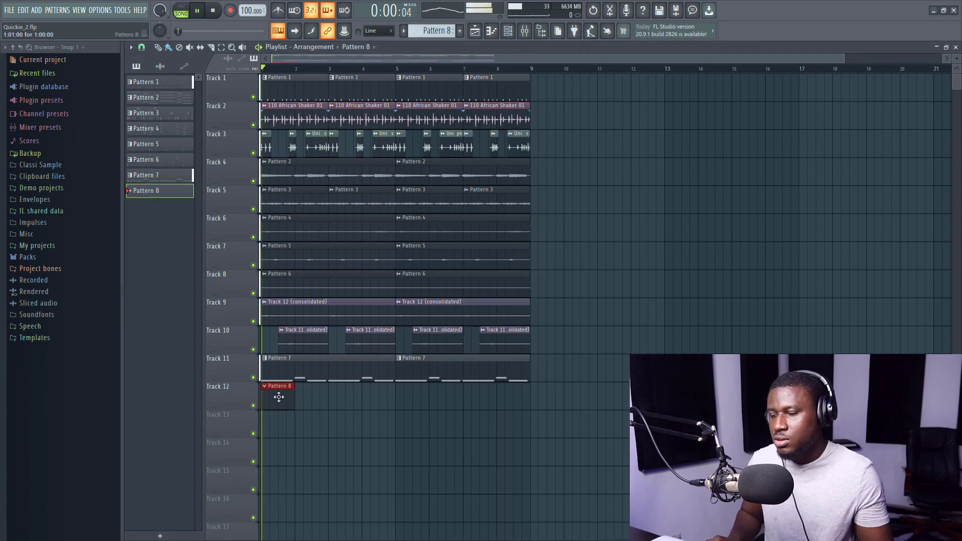
pyautogui.press('space')
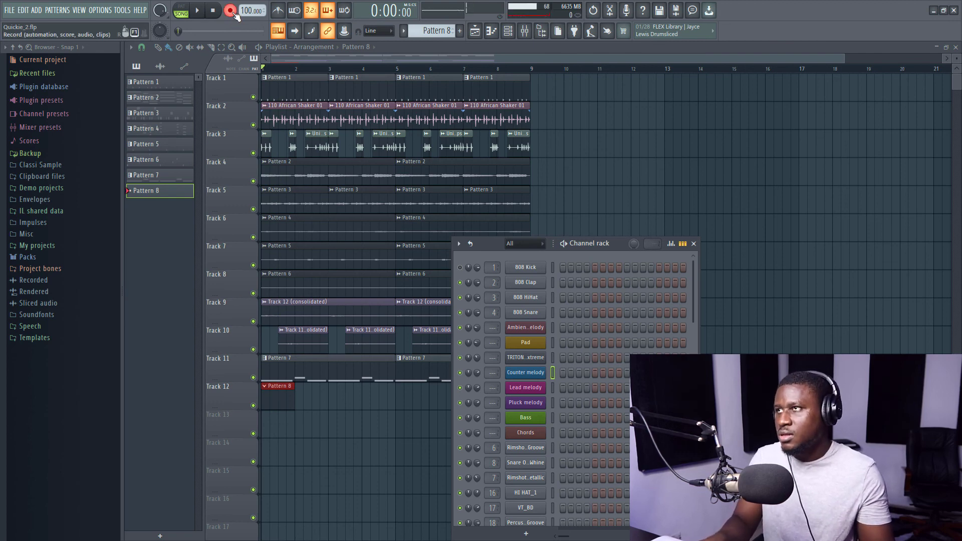
pyautogui.click(198, 11)
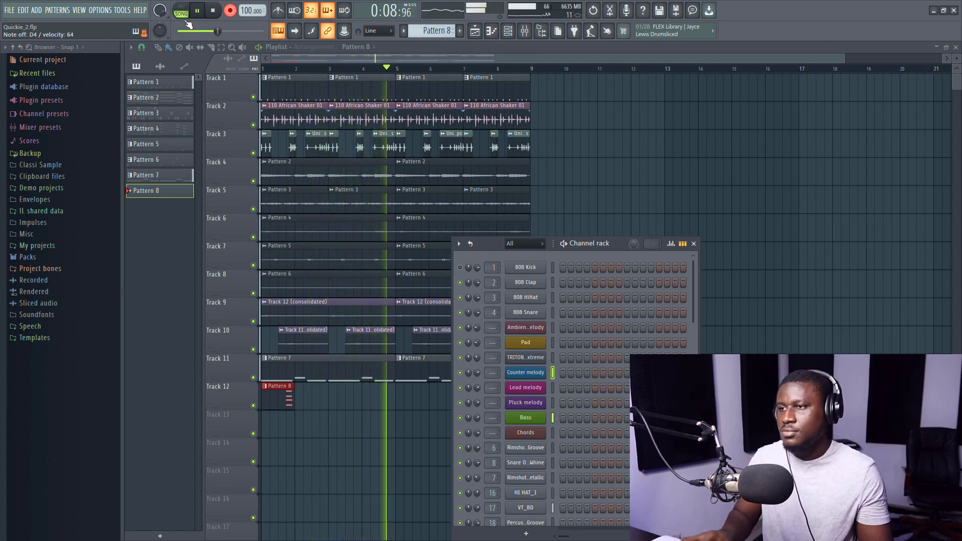
pyautogui.press('space')
pyautogui.click(230, 11)
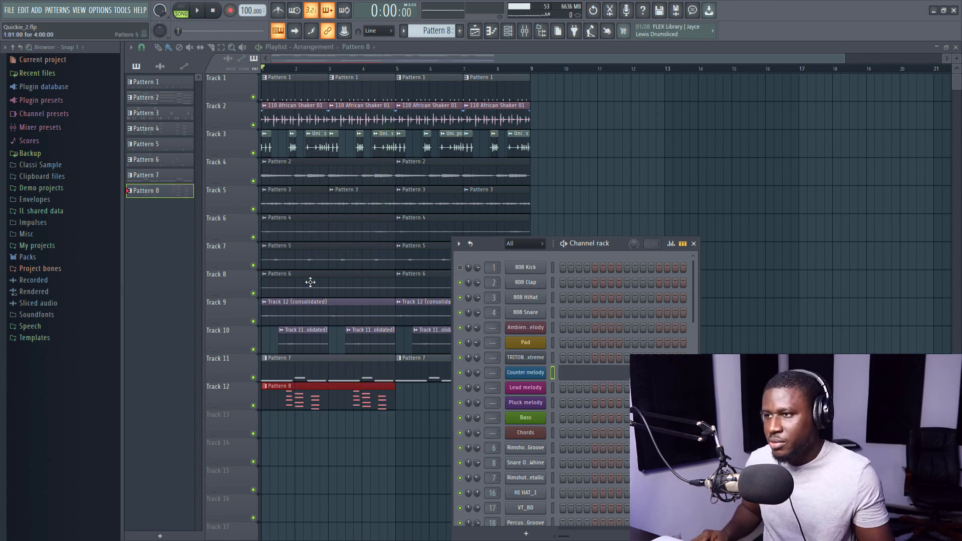
# - Duplicate the Pattern 8 clip on Track 12 into bars 5 to 8 and play back its recorded notes with the song
pyautogui.click(317, 399)
pyautogui.hotkey('ctrl', 'b')
pyautogui.doubleClick(311, 392)
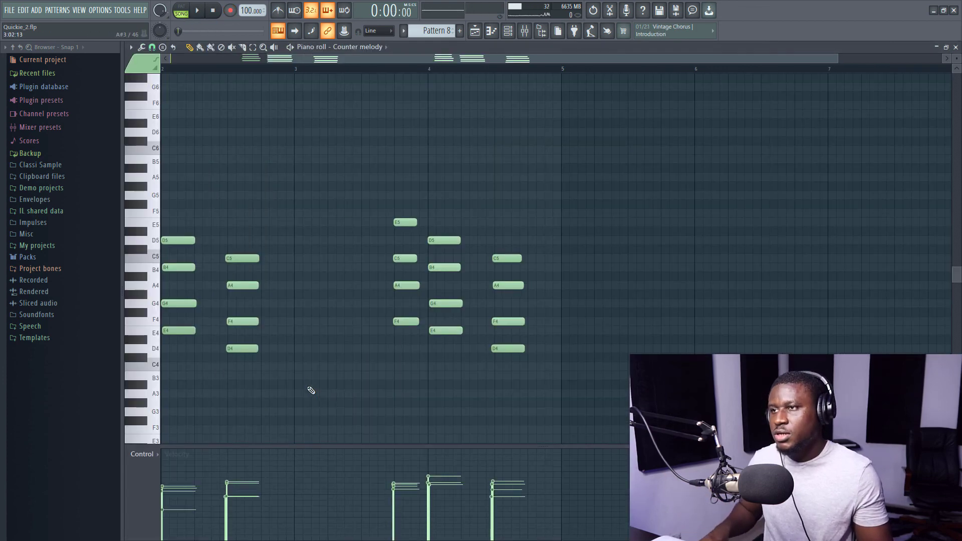
pyautogui.press('space')
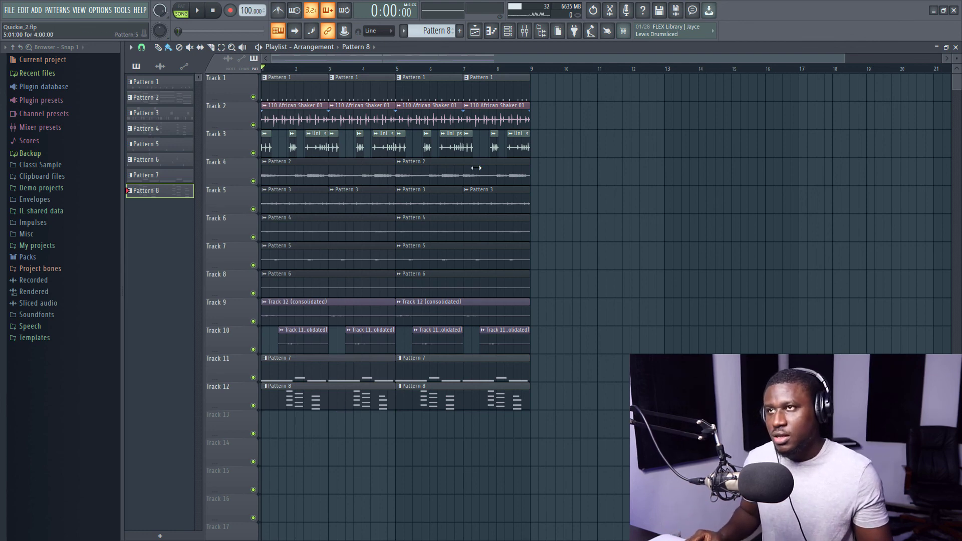
pyautogui.scroll(-2, 483, 70)
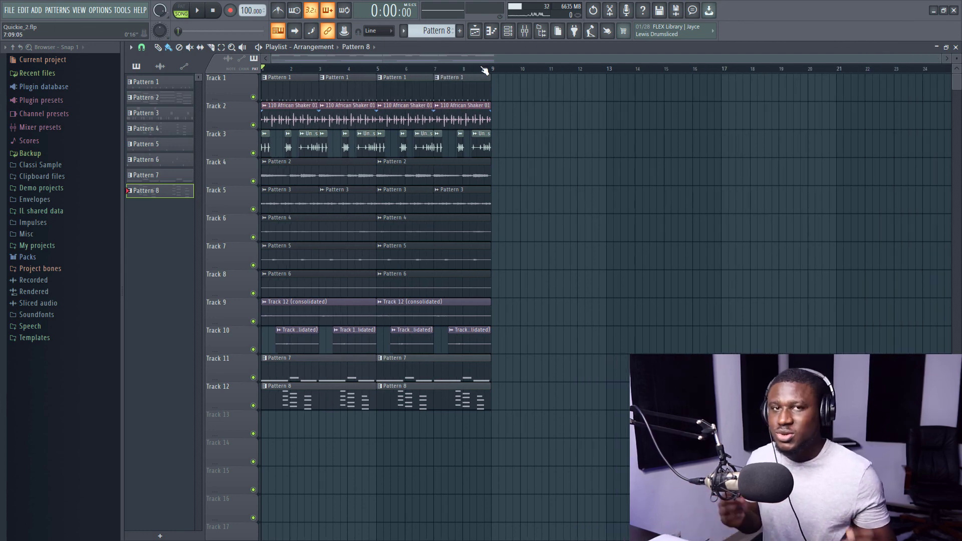